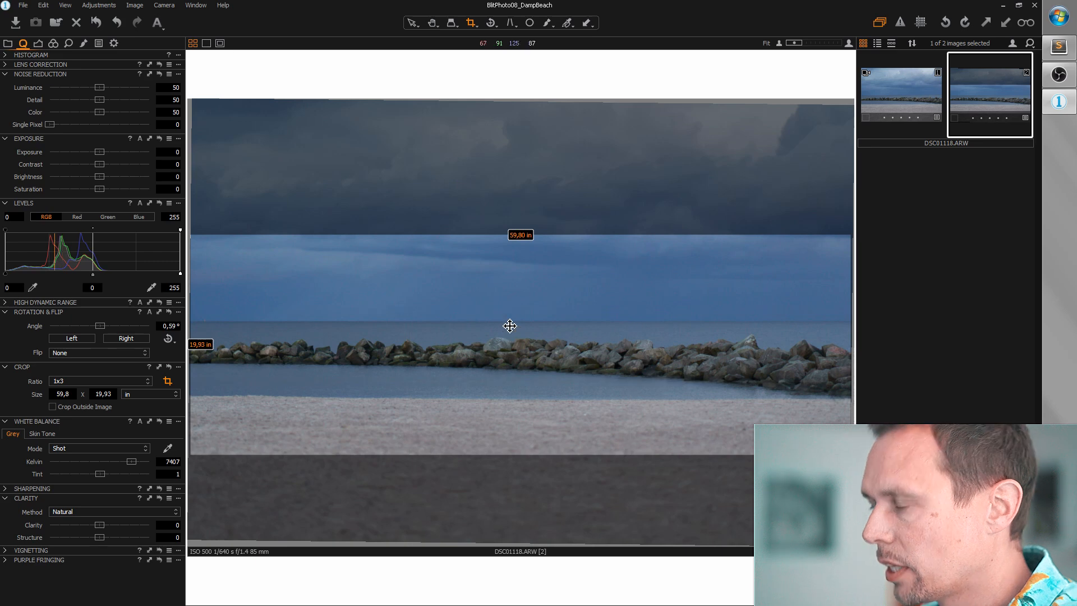
Apply the 1x3 crop, desaturate the photo to -100, and set the RGB Levels white point to 185
left_click(412, 23)
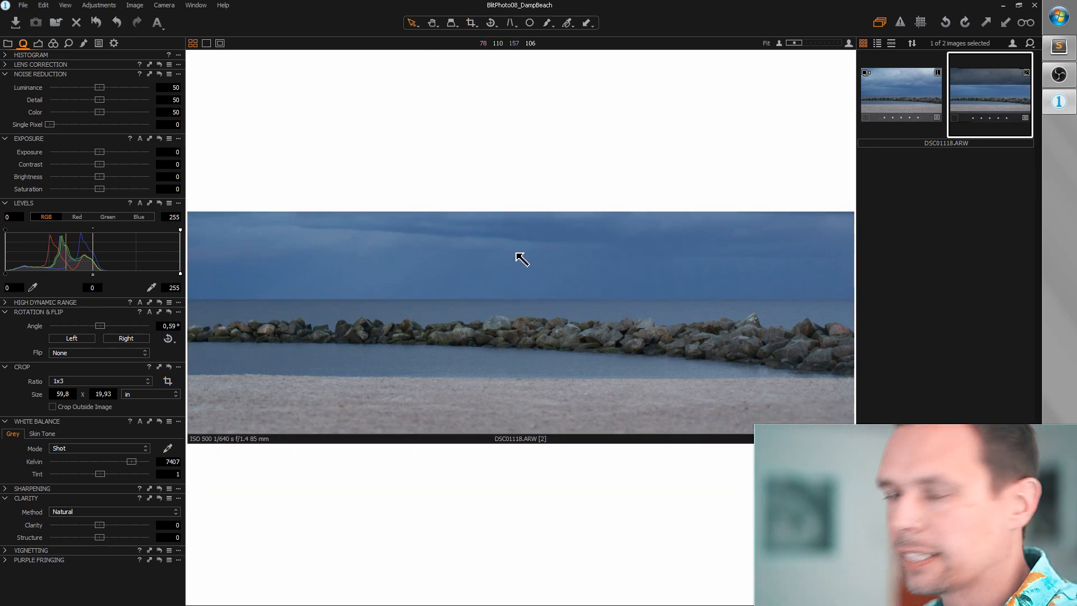
left_click_drag(99, 189, 48, 189)
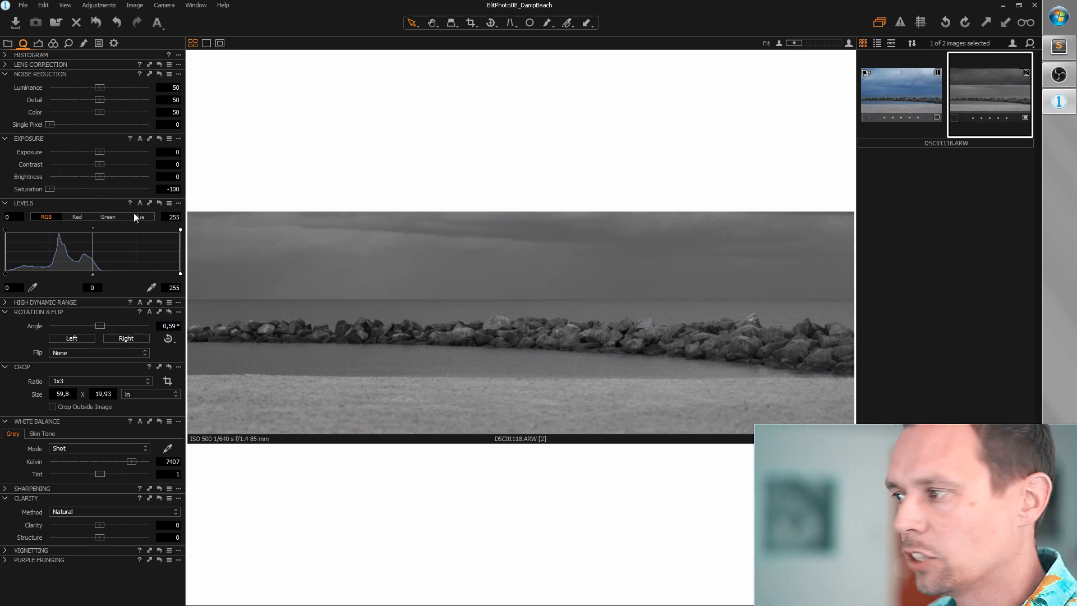
left_click_drag(181, 276, 126, 277)
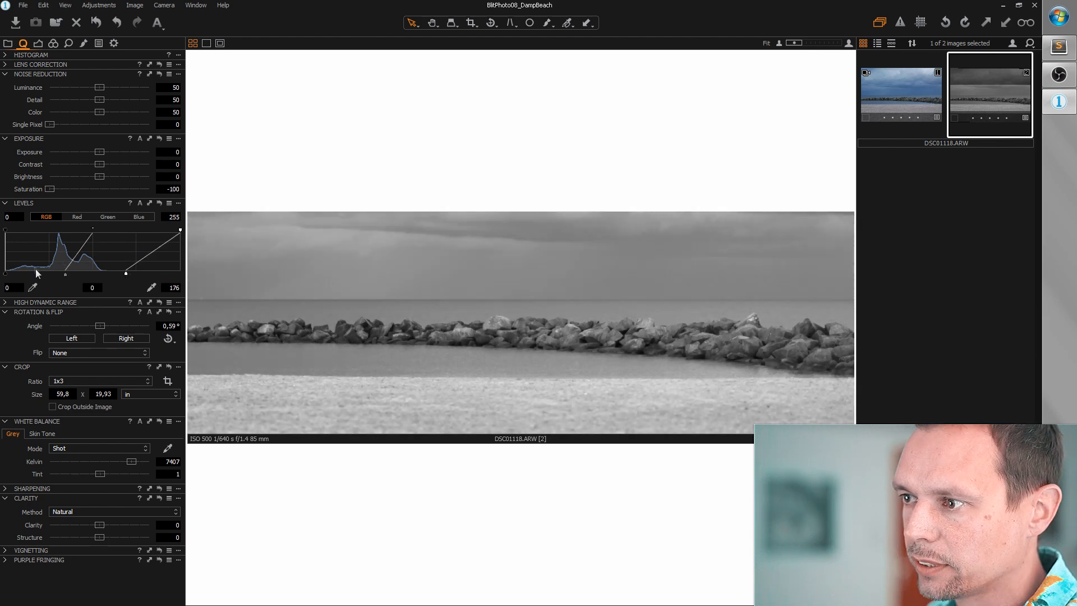
left_click_drag(125, 275, 132, 275)
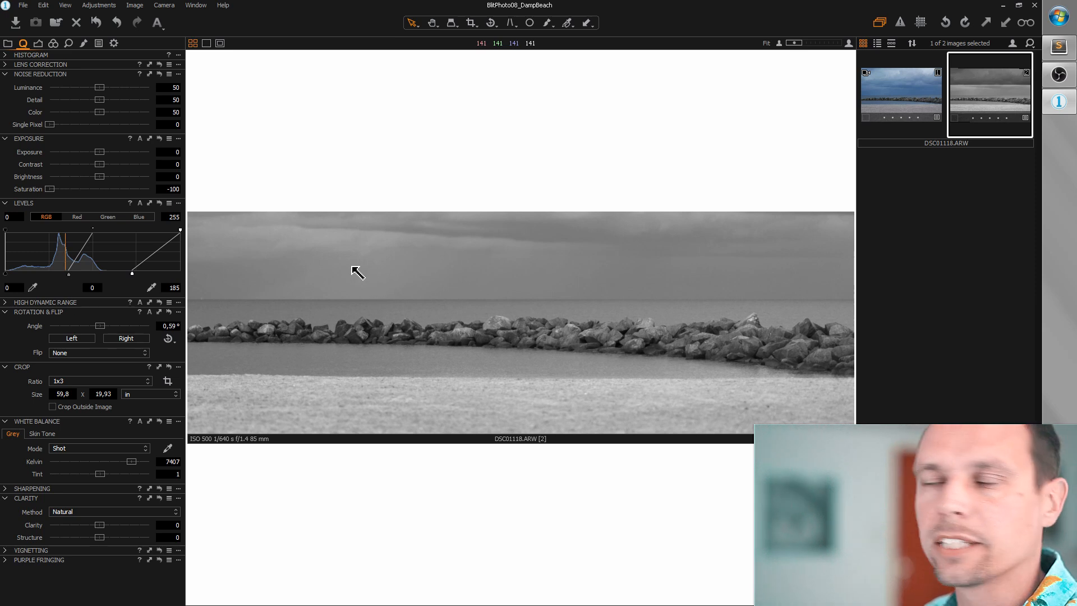
Set the photo's saturation to -30 and its white balance tint to 2.7
left_click_drag(48, 190, 83, 192)
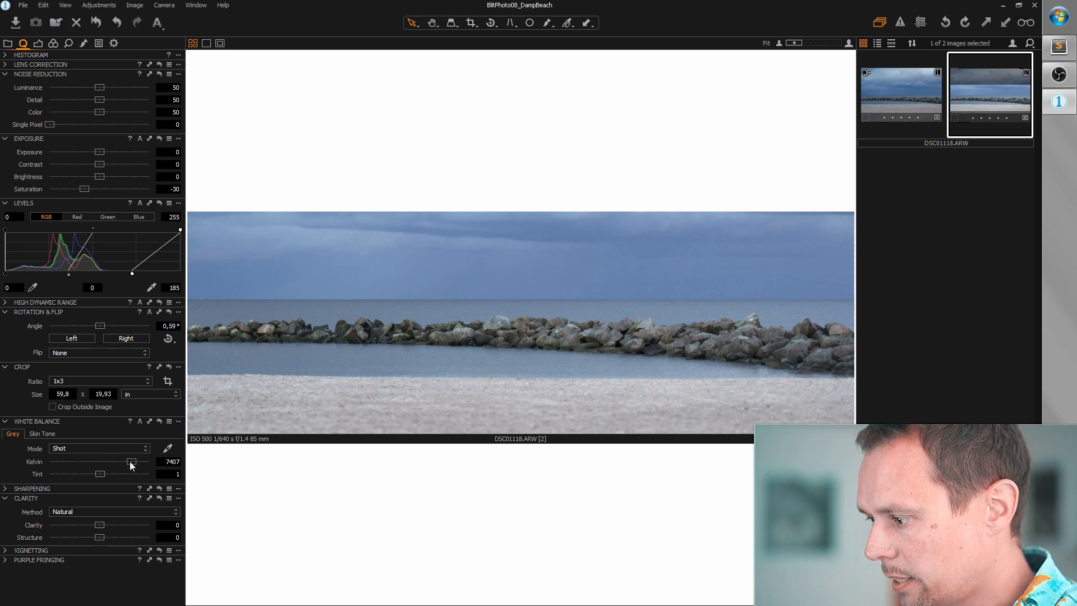
left_click_drag(101, 476, 102, 477)
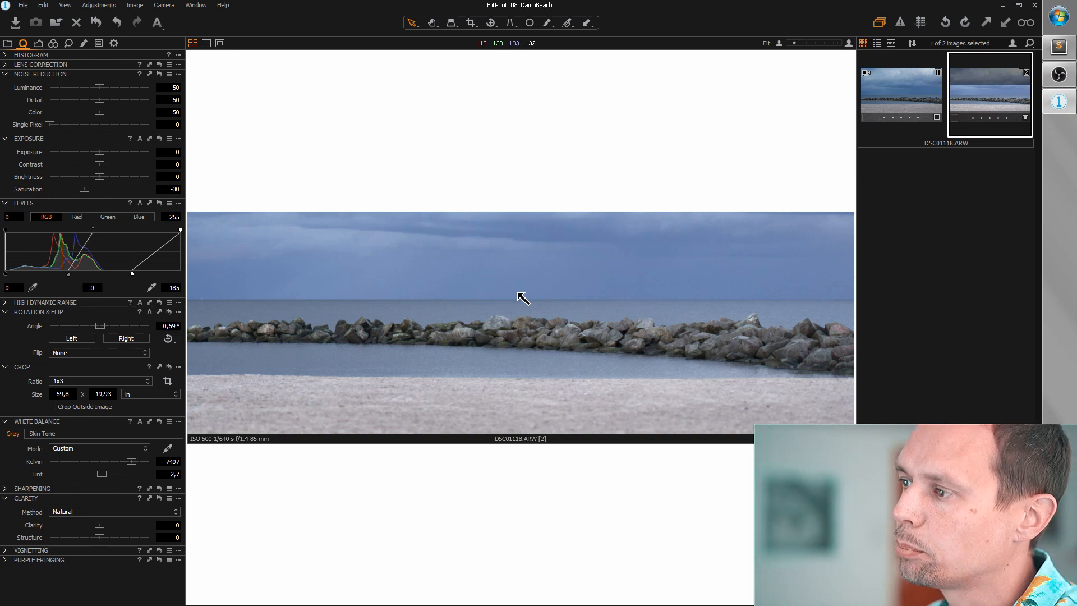
Pick the sky's blue in the advanced Color Editor and shift its hue to -17.3, comparing against a reset
left_click(54, 43)
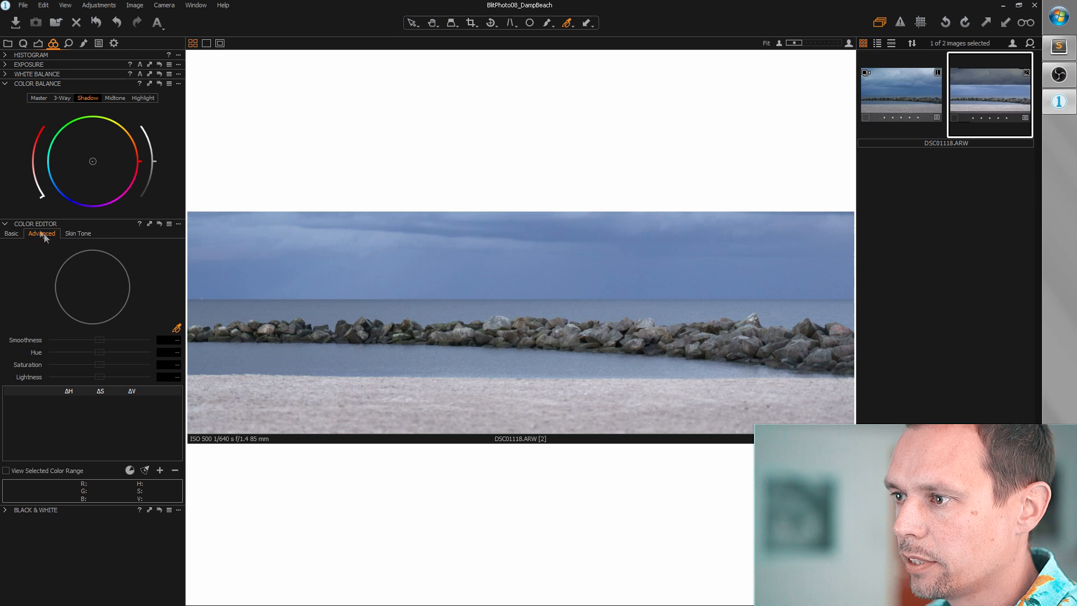
left_click(522, 270)
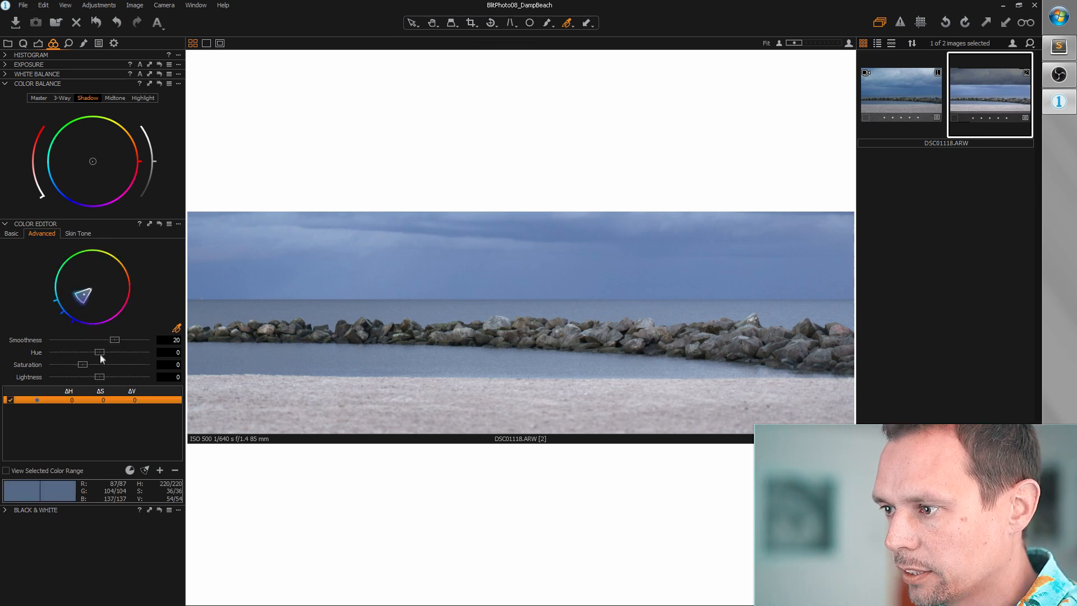
left_click_drag(98, 352, 71, 358)
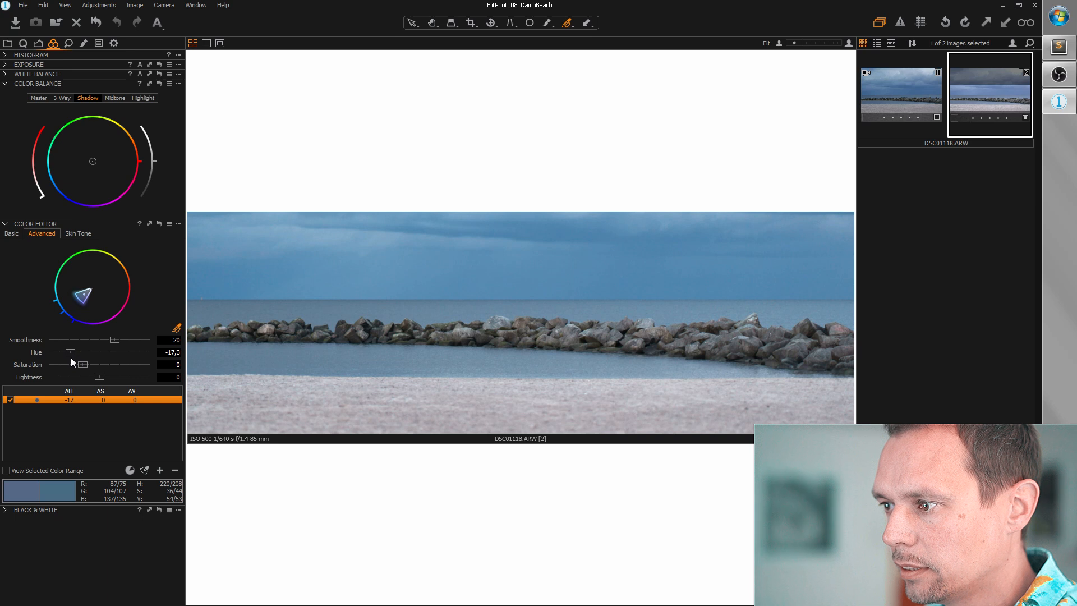
left_click(159, 224)
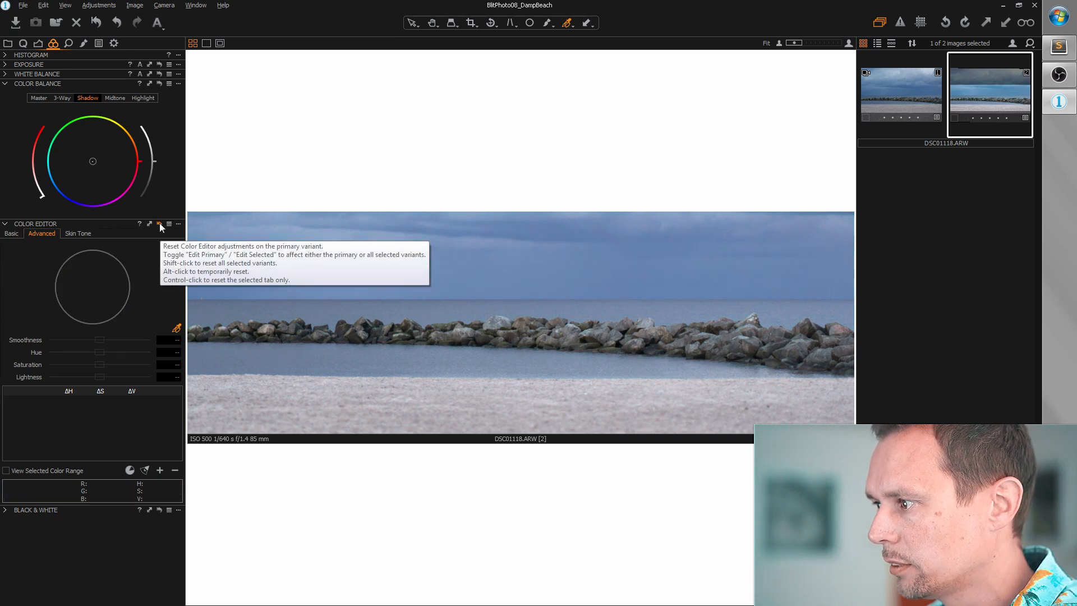
key("ctrl+z")
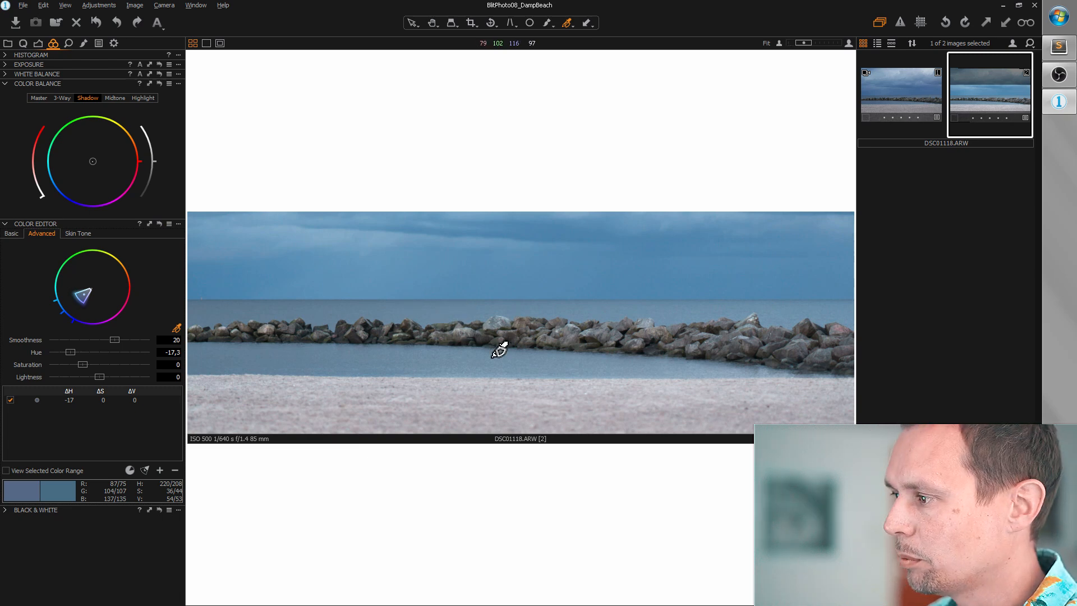
Sharpen the photo with an amount of 654 and a radius of 0.5, judging it on the rocks up close
scroll(505, 346, "up", 2)
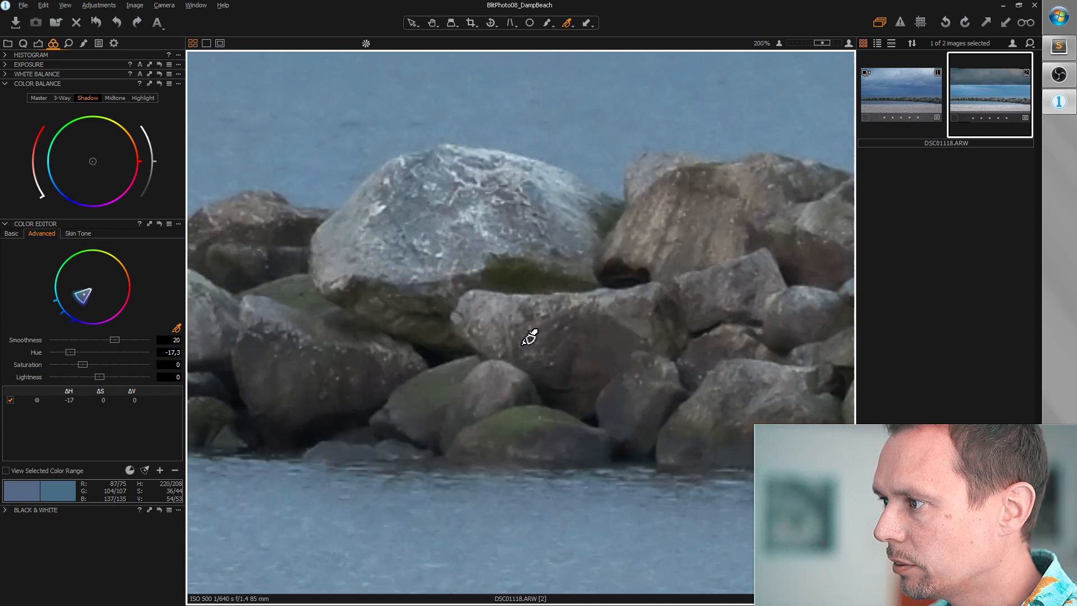
left_click(23, 44)
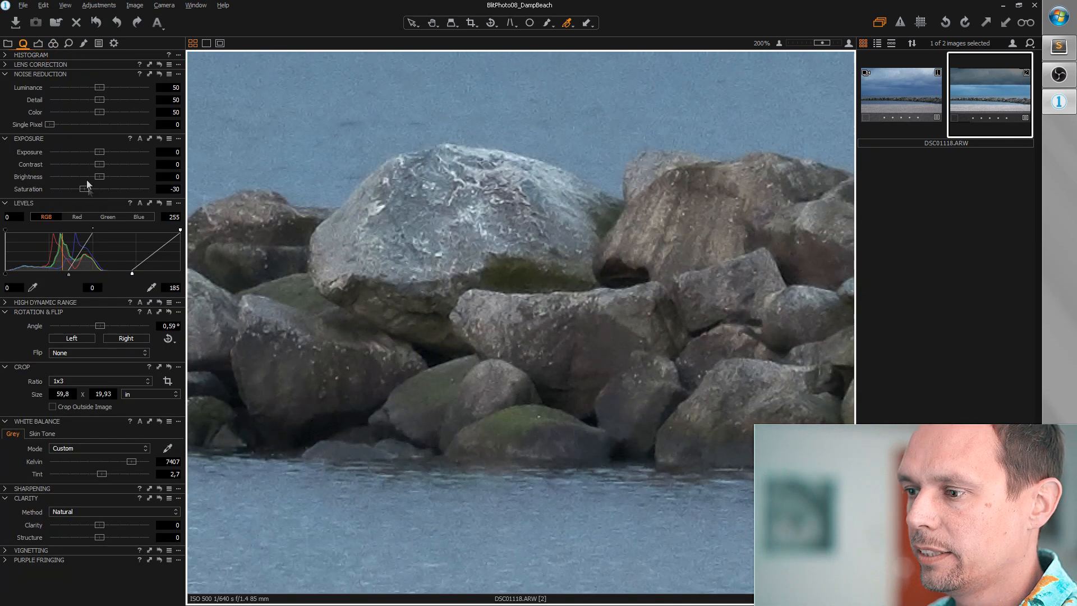
left_click(5, 489)
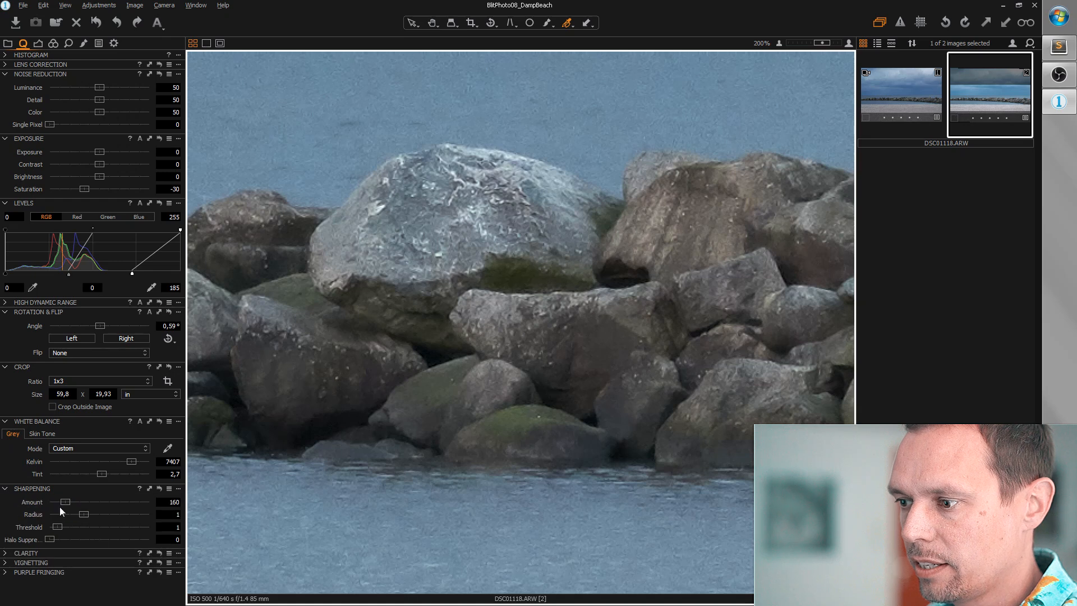
left_click_drag(65, 503, 267, 512)
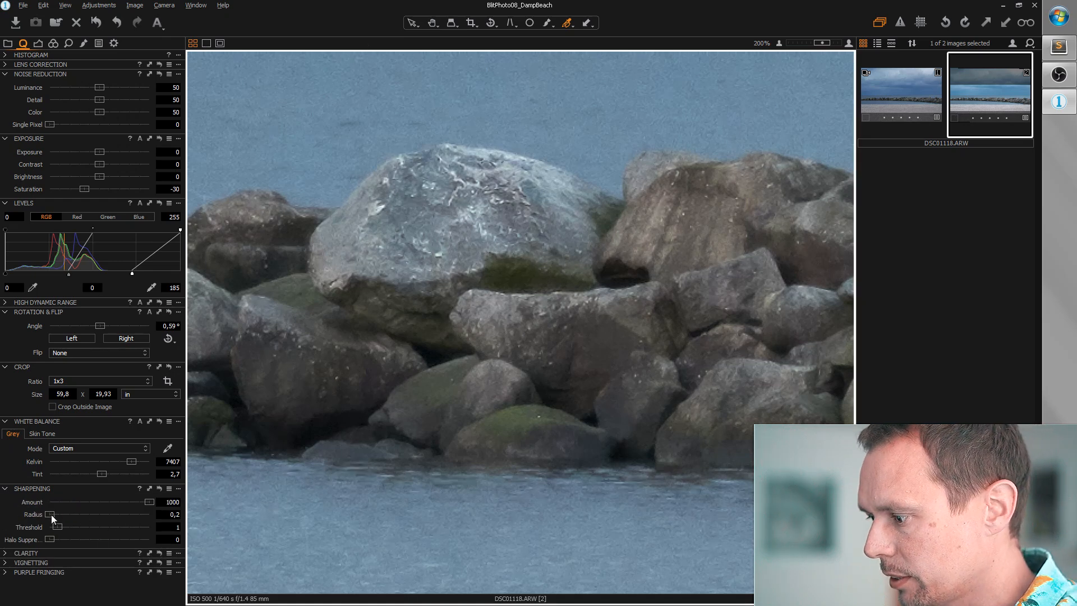
left_click_drag(52, 518, 64, 519)
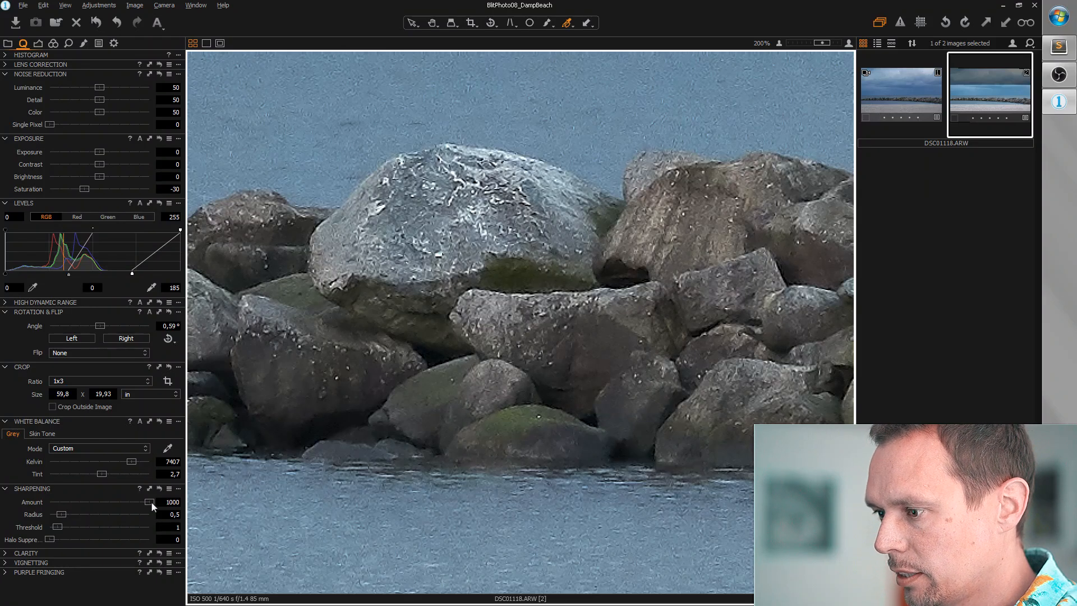
left_click_drag(148, 501, 117, 505)
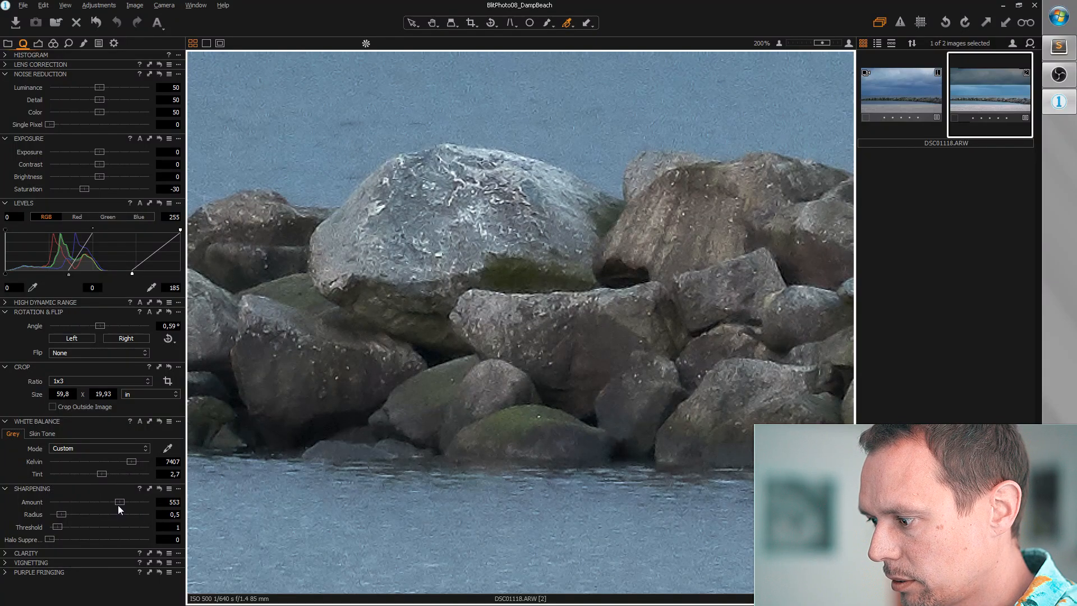
left_click_drag(118, 505, 126, 509)
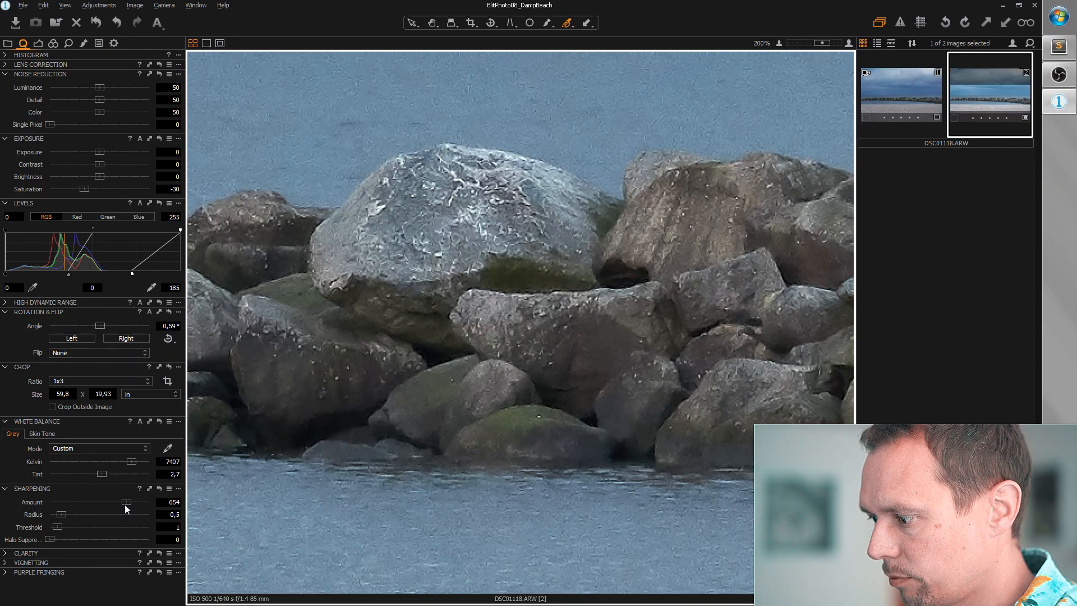
Set the Clarity structure to 38, keeping the Natural method
left_click(7, 554)
scroll(417, 448, "down", 2)
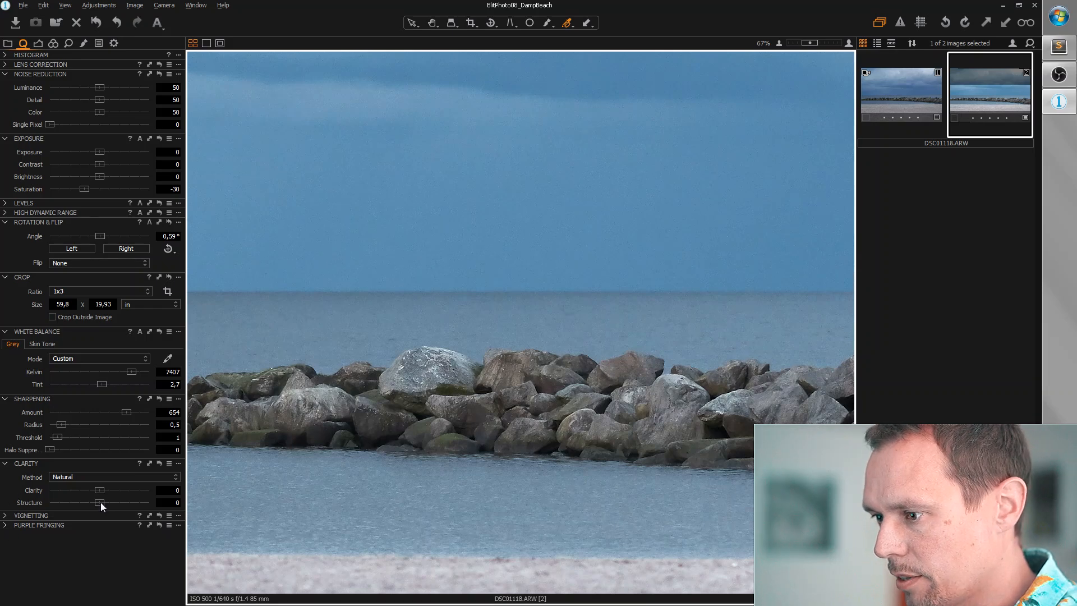
left_click_drag(101, 503, 101, 504)
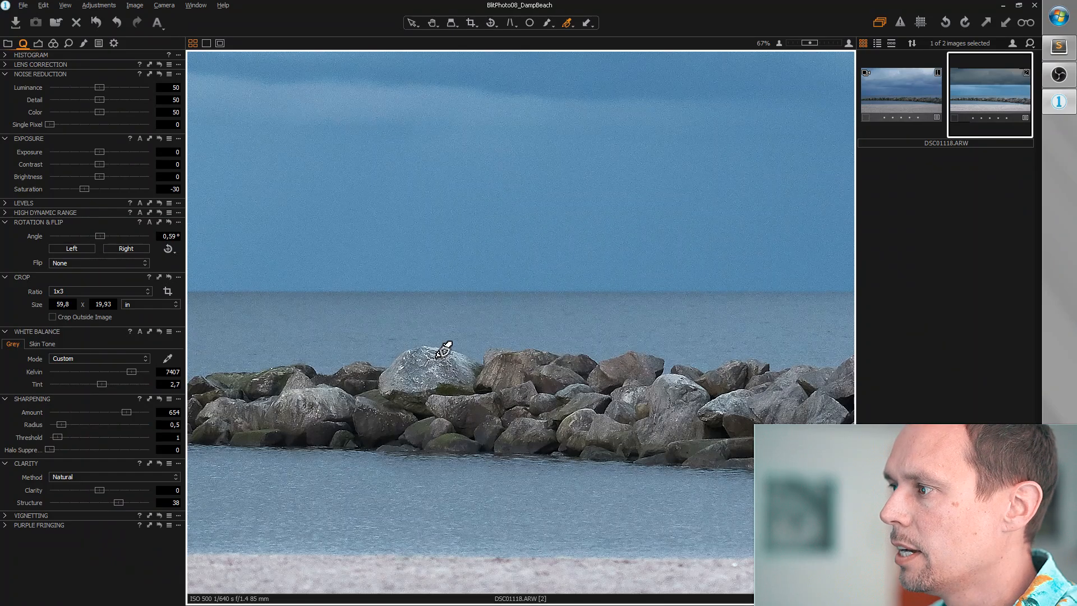
Set the noise reduction to luminance 80 and single pixel 69, checking the water and rock detail up close
scroll(439, 329, "up", 3)
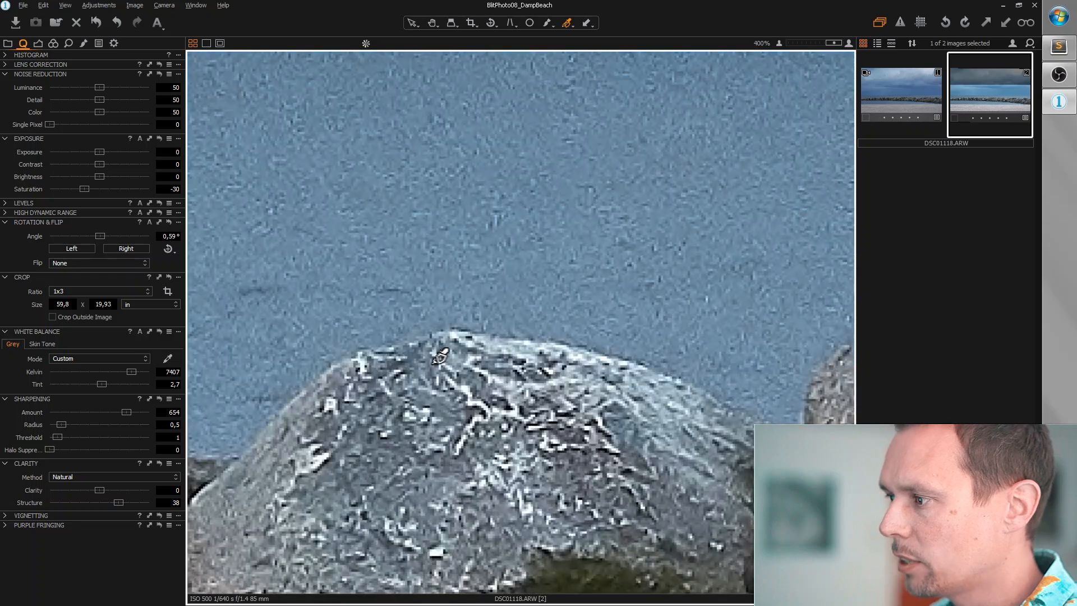
scroll(470, 264, "up", 1)
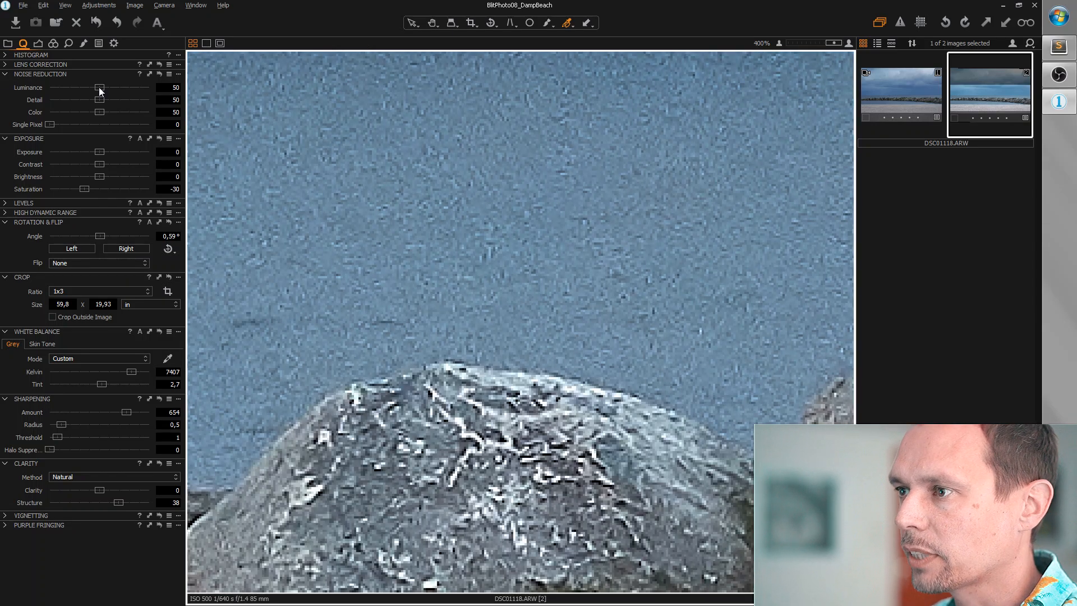
left_click_drag(99, 89, 129, 86)
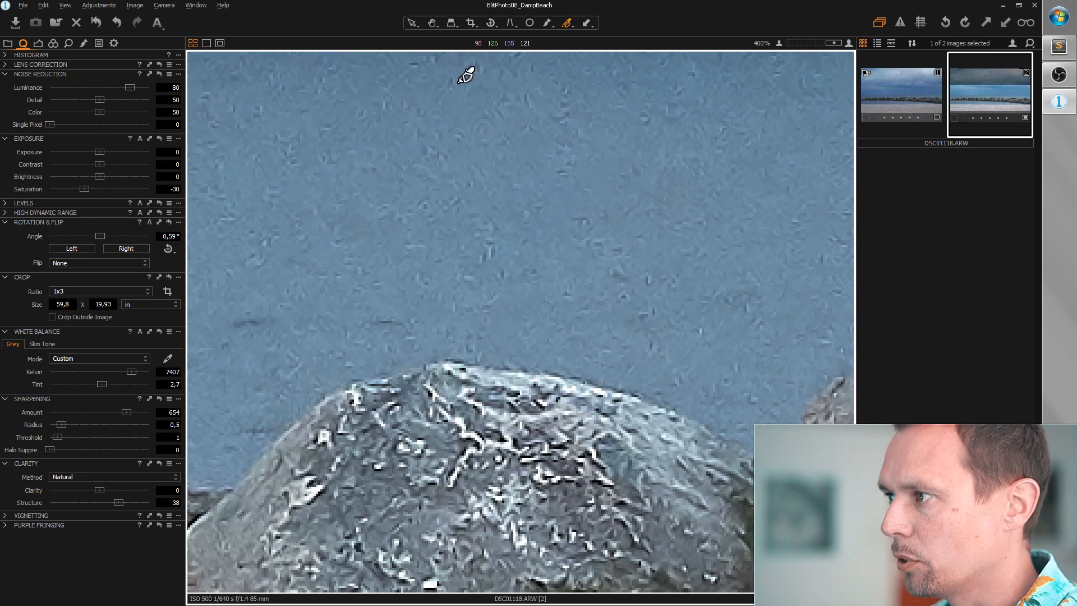
left_click_drag(50, 125, 117, 124)
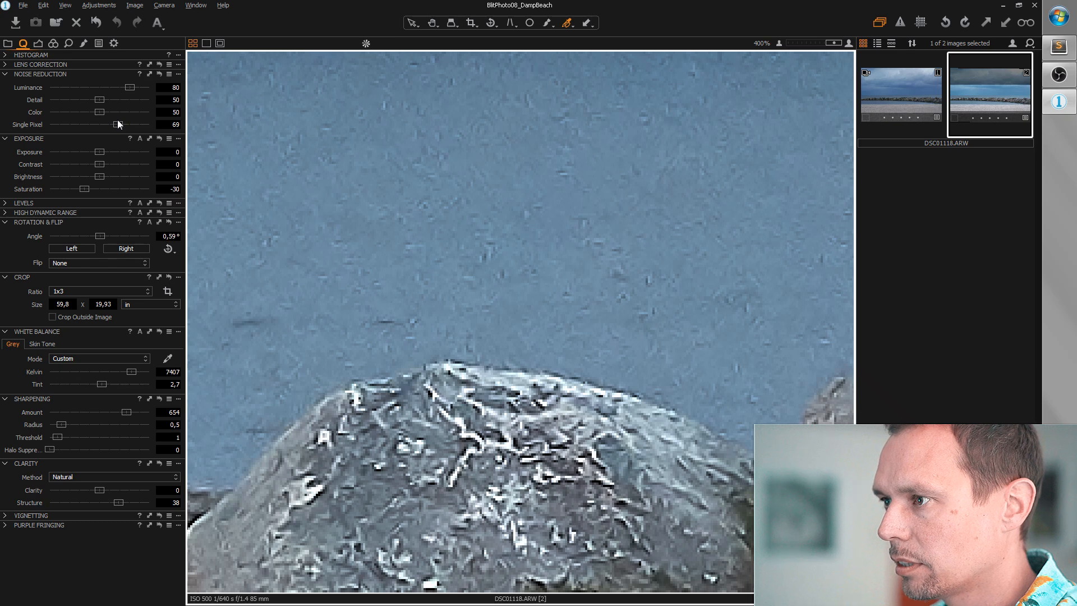
scroll(533, 292, "down", 1)
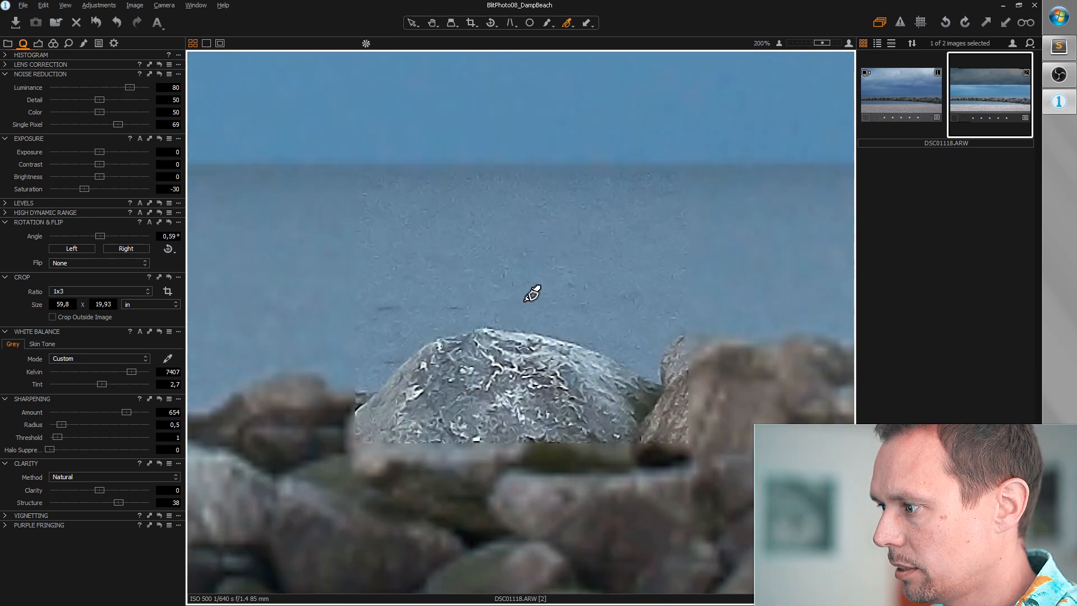
scroll(533, 293, "down", 4)
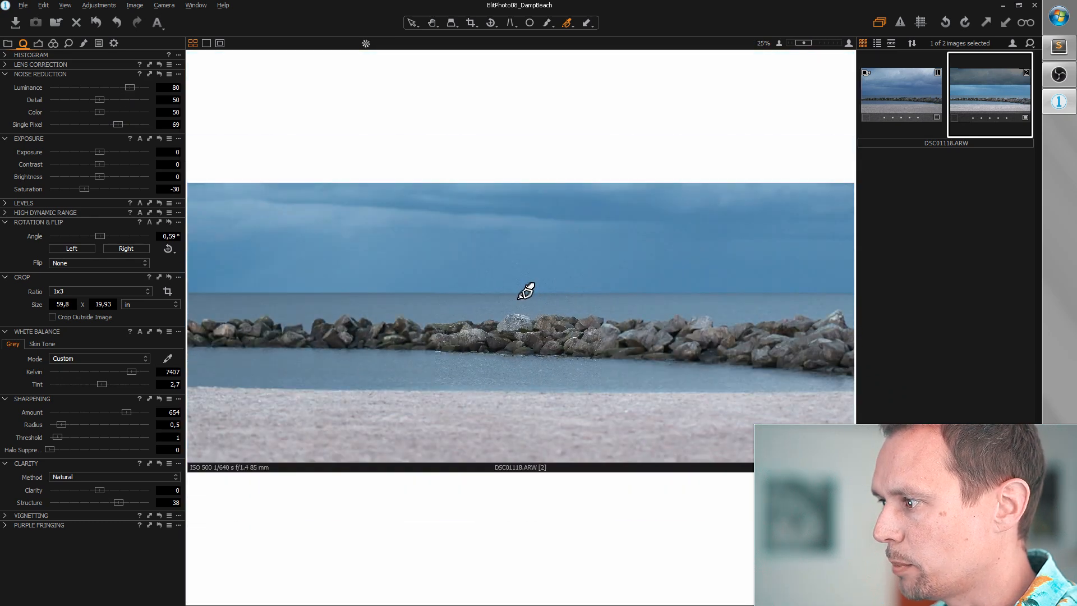
scroll(527, 290, "down", 1)
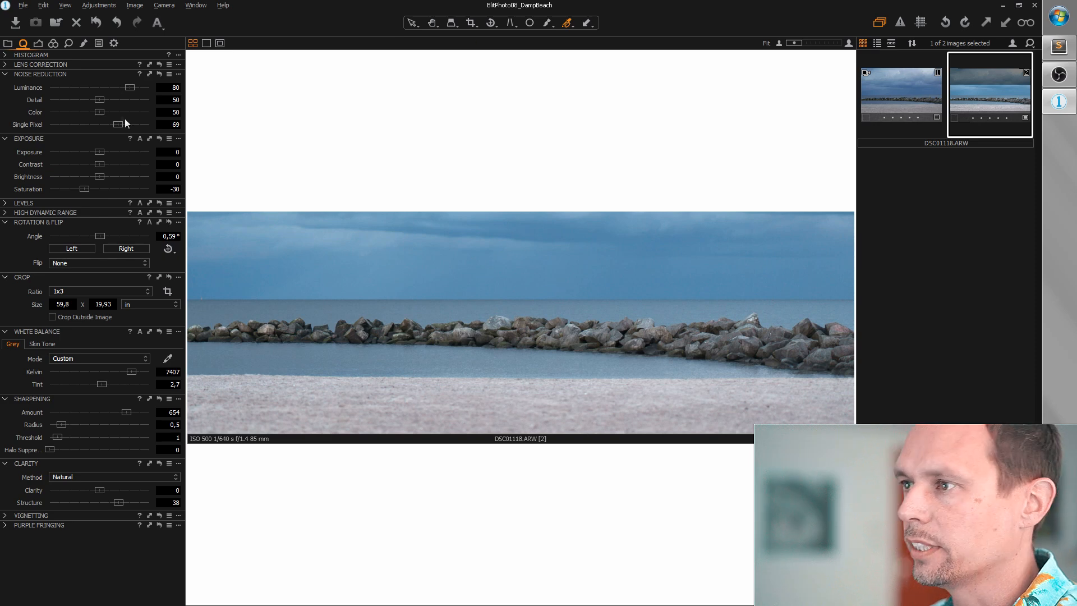
Add a local adjustment layer and brush its mask with an enlarged brush in a straight line across the sand's upper edge
left_click(84, 42)
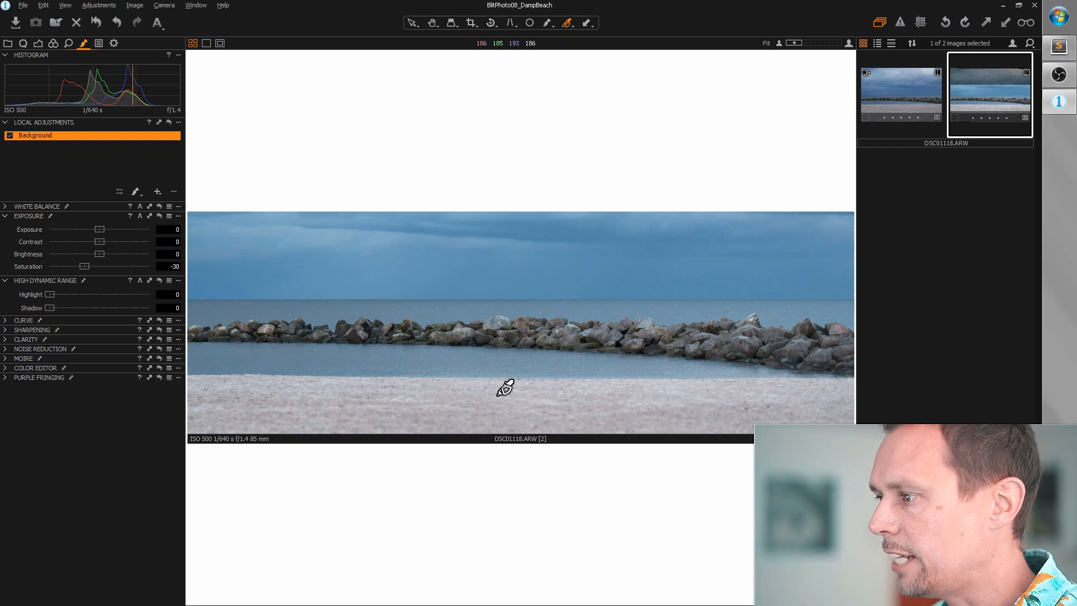
left_click(158, 192)
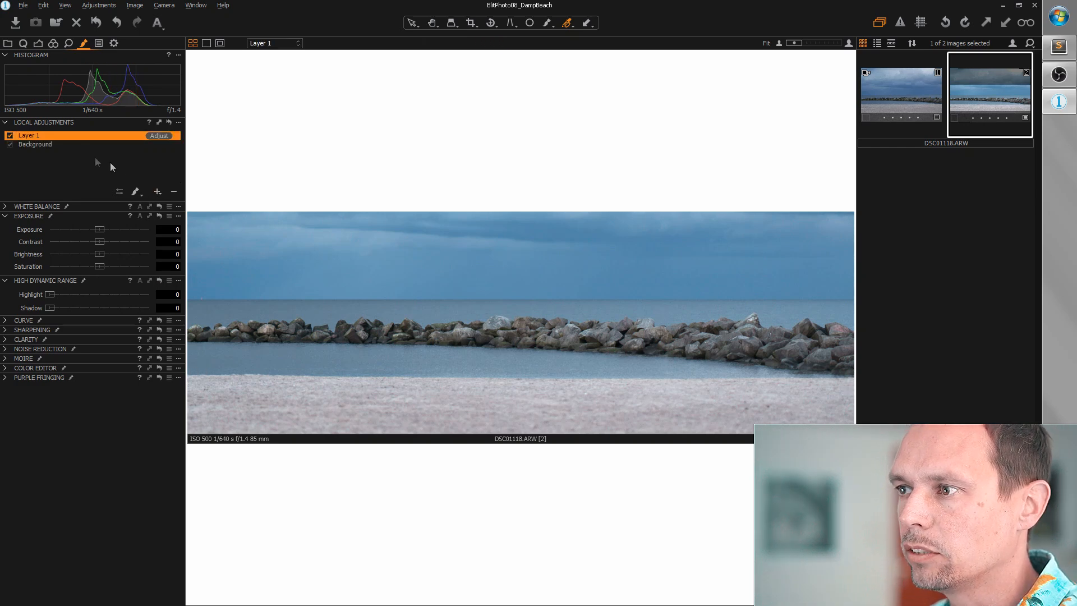
left_click(137, 191)
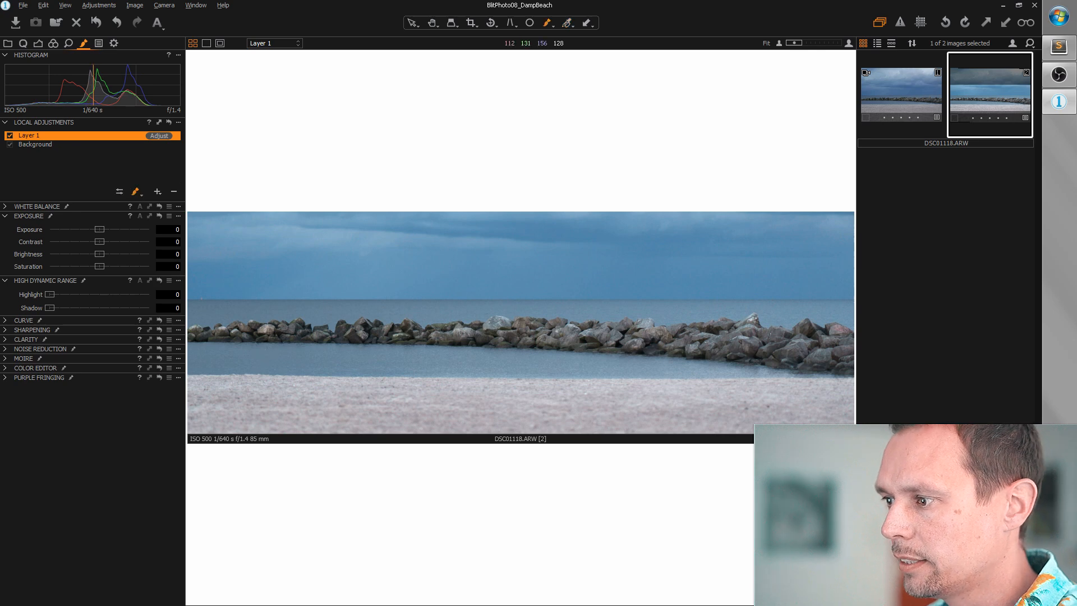
key("bracketright")
key("bracketright")
key("bracketright")
key("bracketright")
key("bracketright")
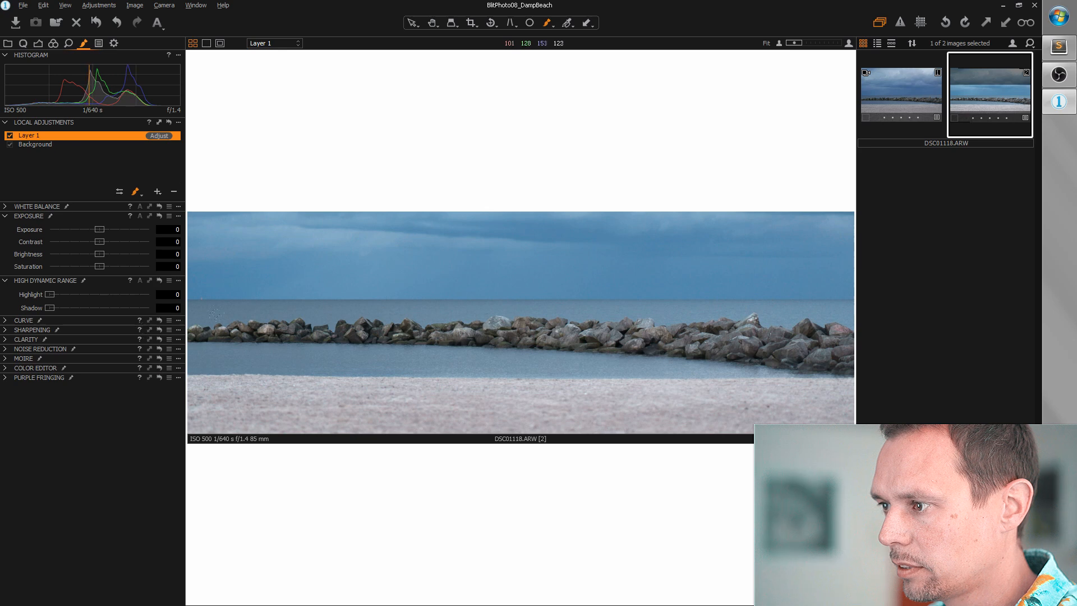
left_click(199, 377)
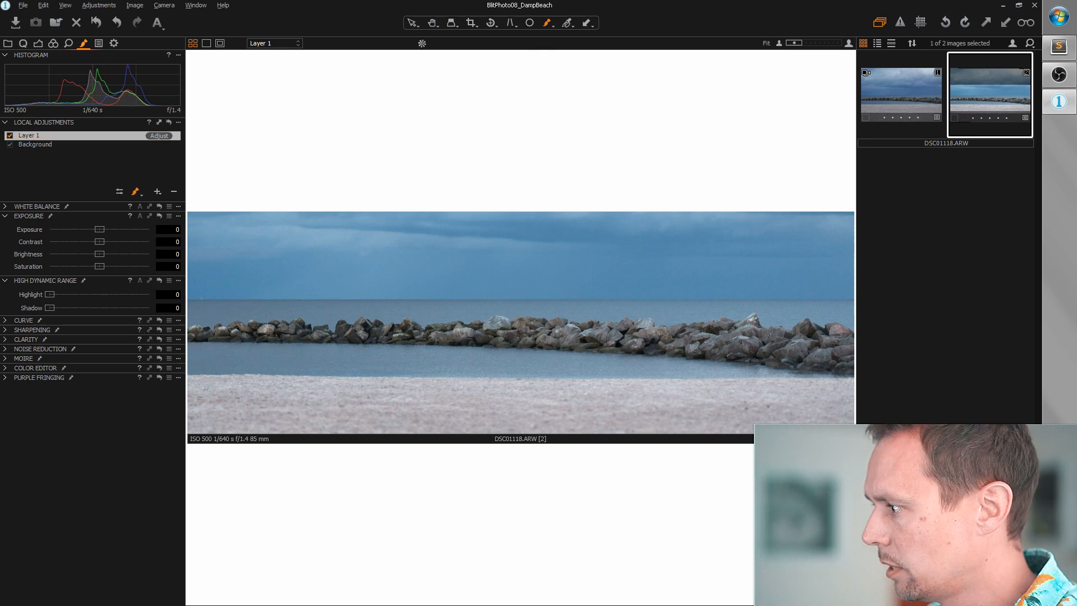
left_click(846, 380, "shift")
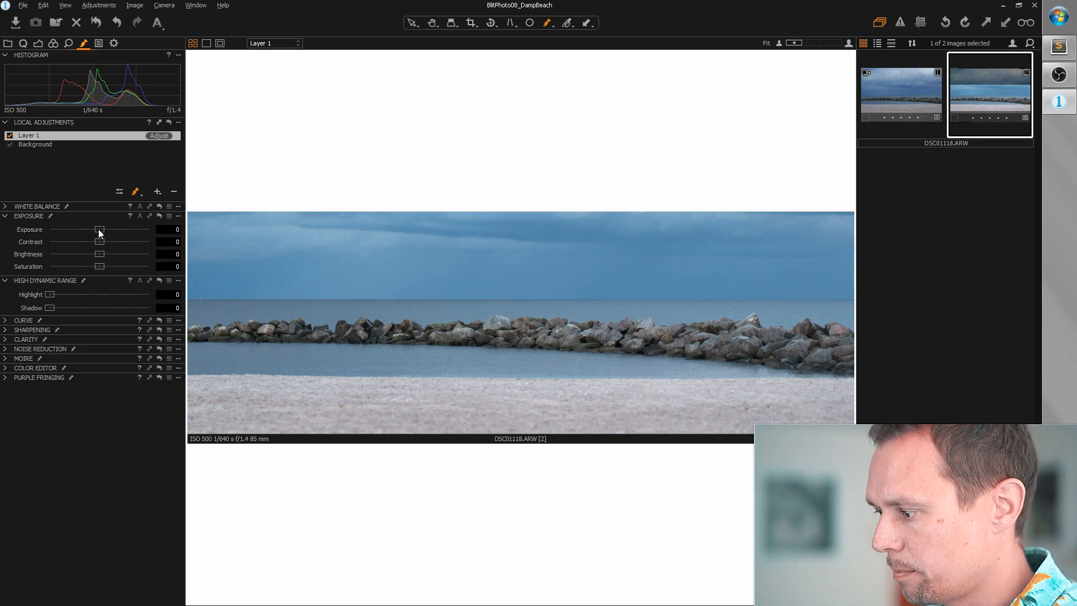
Brighten the masked shoreline band by setting the layer's exposure to 0.81
left_click_drag(99, 233, 109, 230)
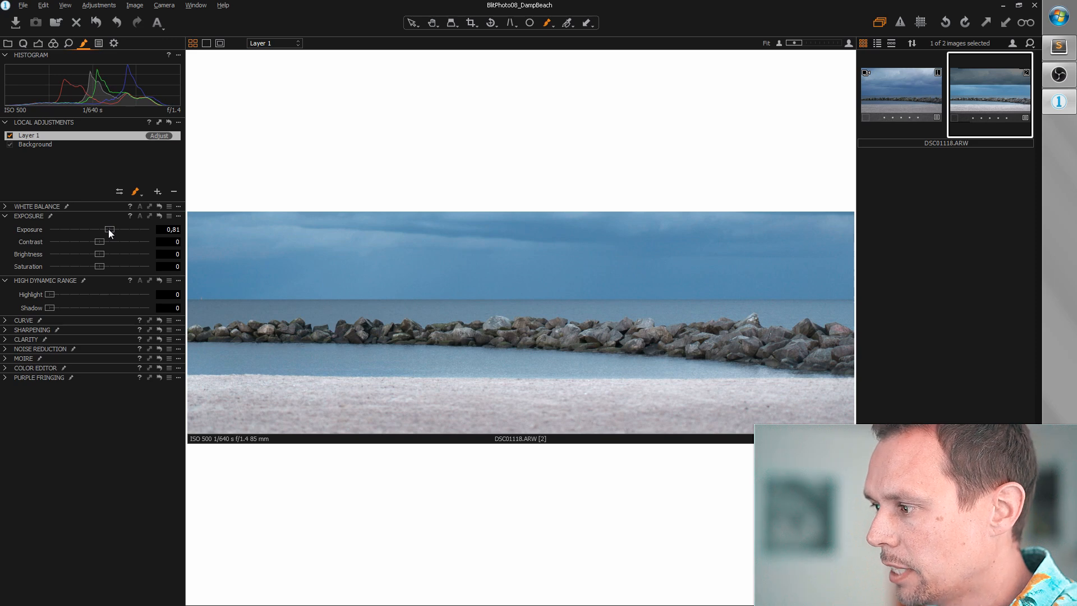
left_click(90, 160)
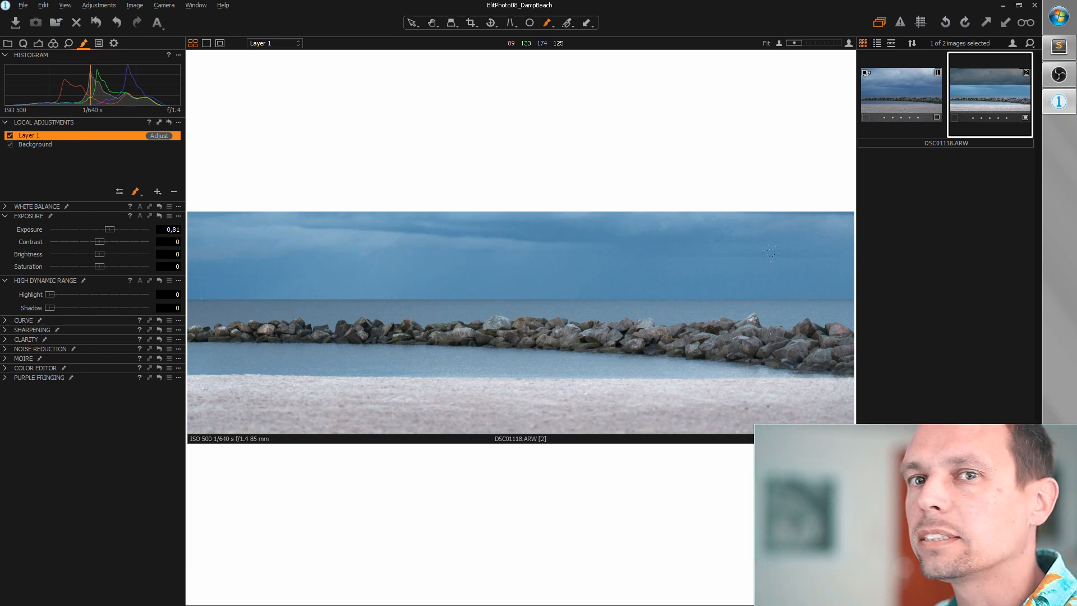
Add a local adjustment layer with a gradient mask from the sky's upper edge down to the horizon, and set its brightness to -25
left_click(157, 192)
left_click(132, 175)
left_click(139, 192)
left_click(163, 229)
left_click_drag(373, 214, 377, 302)
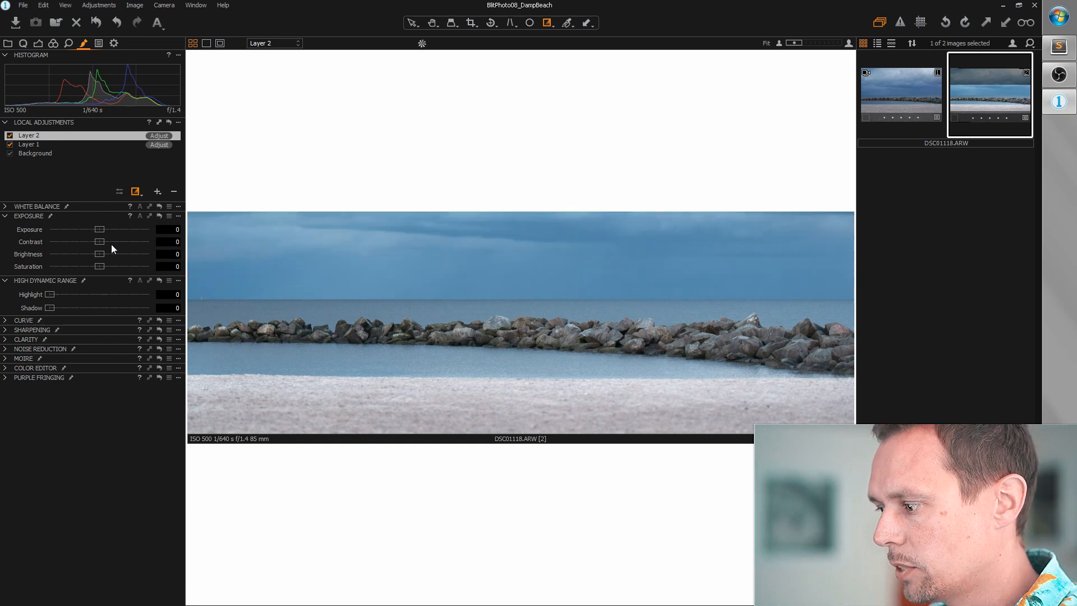
left_click_drag(101, 257, 75, 257)
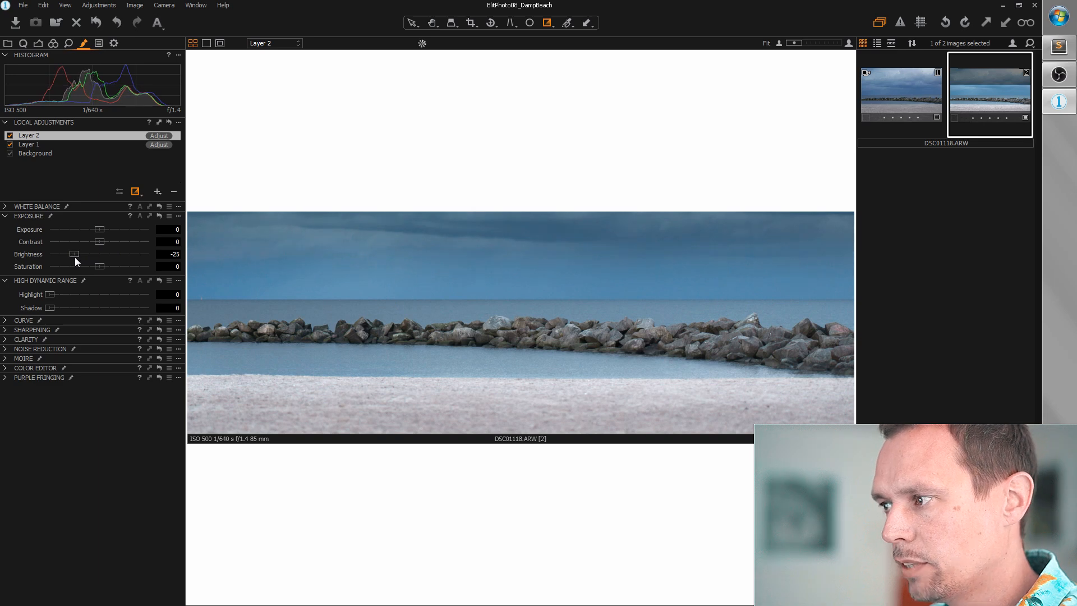
Add another layer with a gradient mask from the photo's lower edge up to the sand's upper edge, and set its brightness to -25
left_click(157, 192)
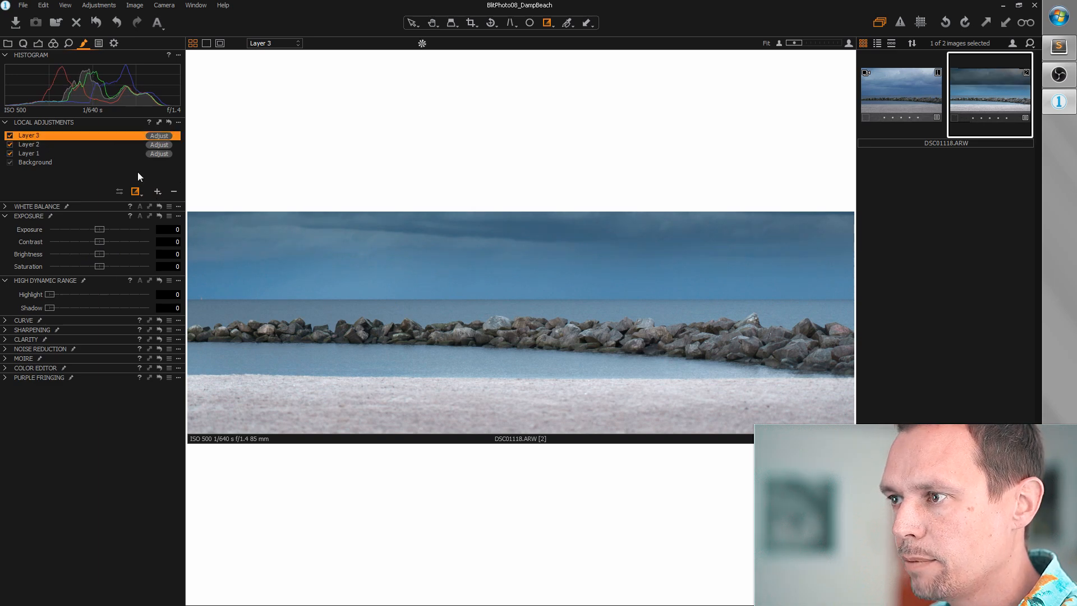
left_click_drag(387, 433, 386, 381)
left_click_drag(86, 256, 72, 257)
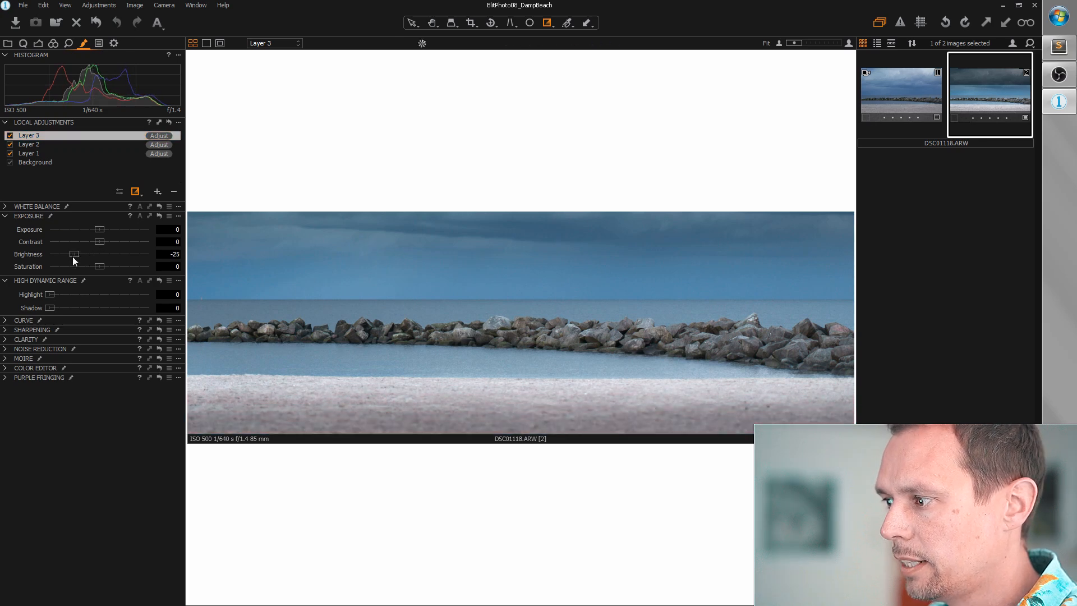
Add a layer, brush its mask in a straight line along the whole horizon, and set its brightness to -26
left_click(158, 193)
left_click(71, 180)
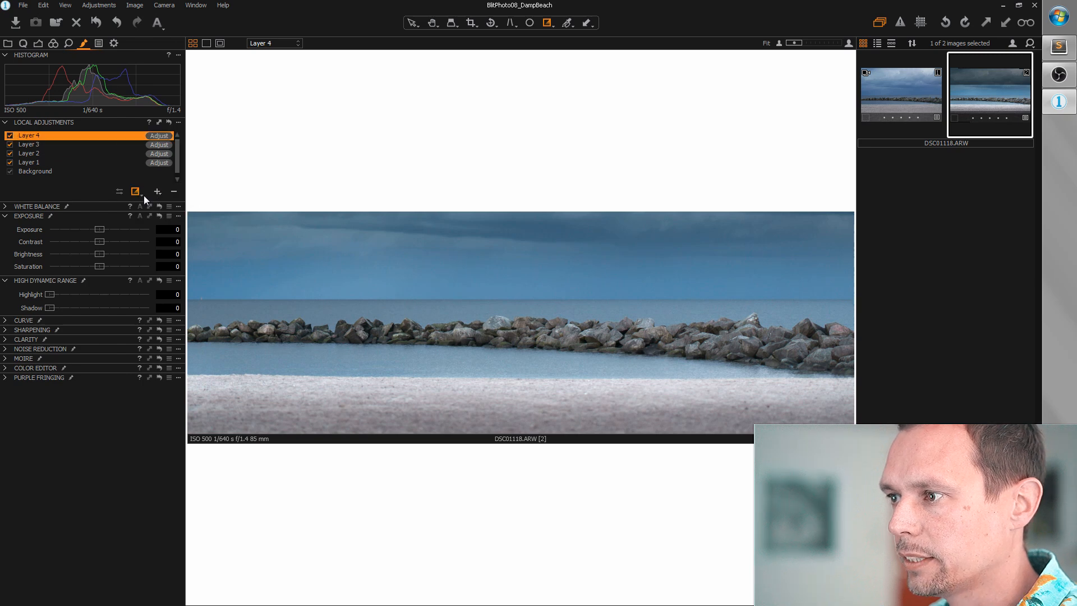
left_click(139, 191)
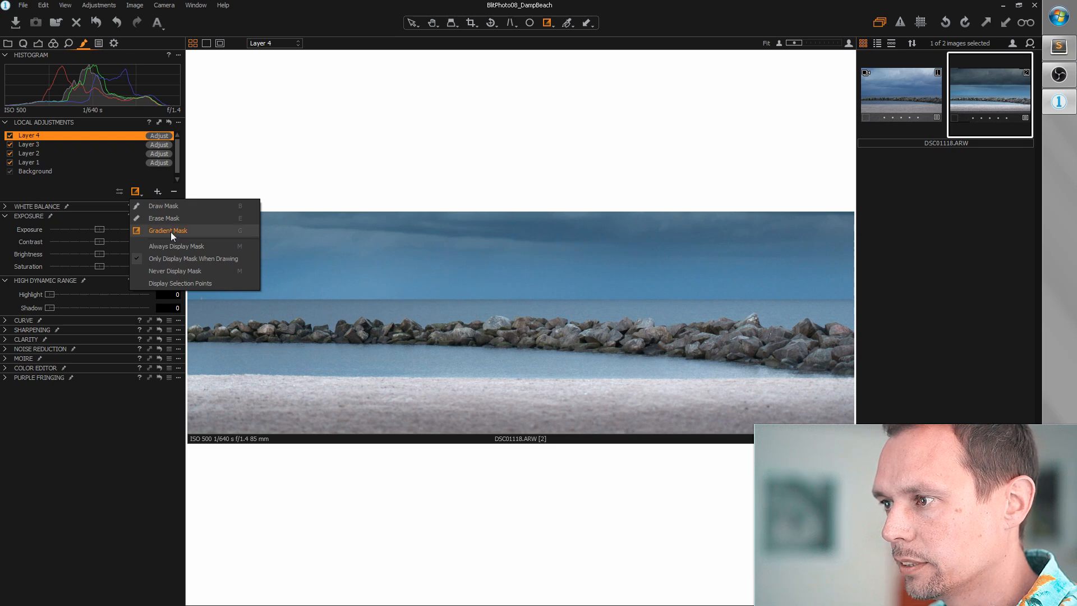
left_click(158, 207)
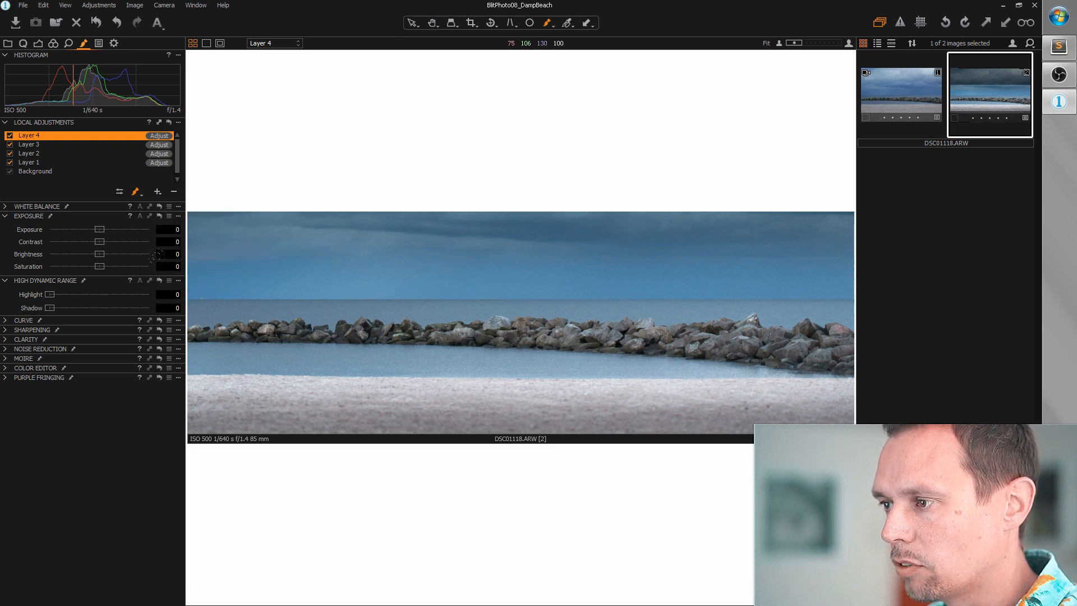
left_click(192, 299)
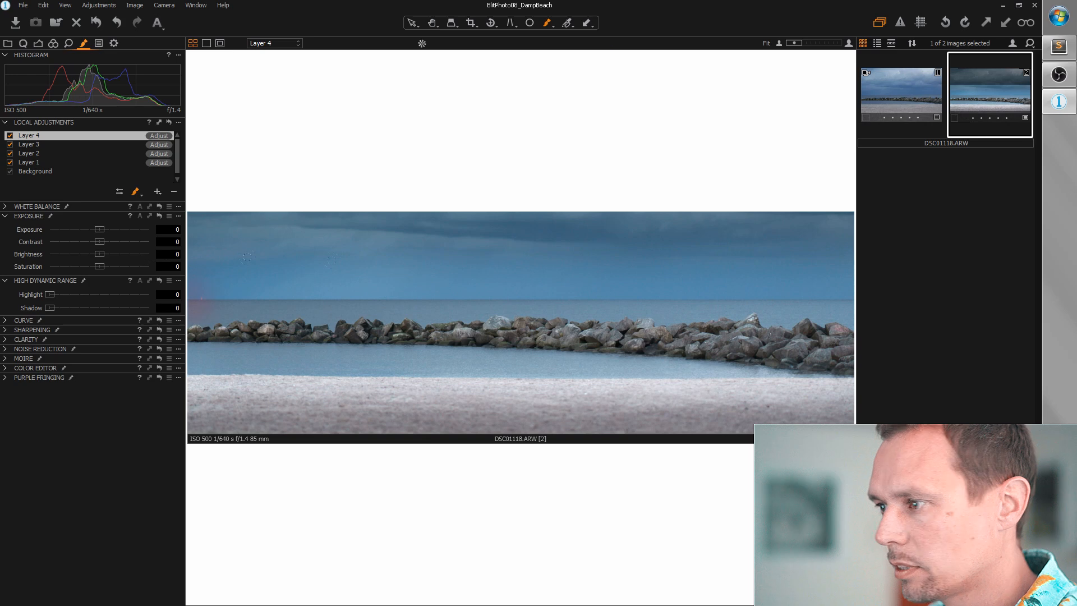
left_click(851, 300, "shift")
left_click_drag(104, 252, 74, 257)
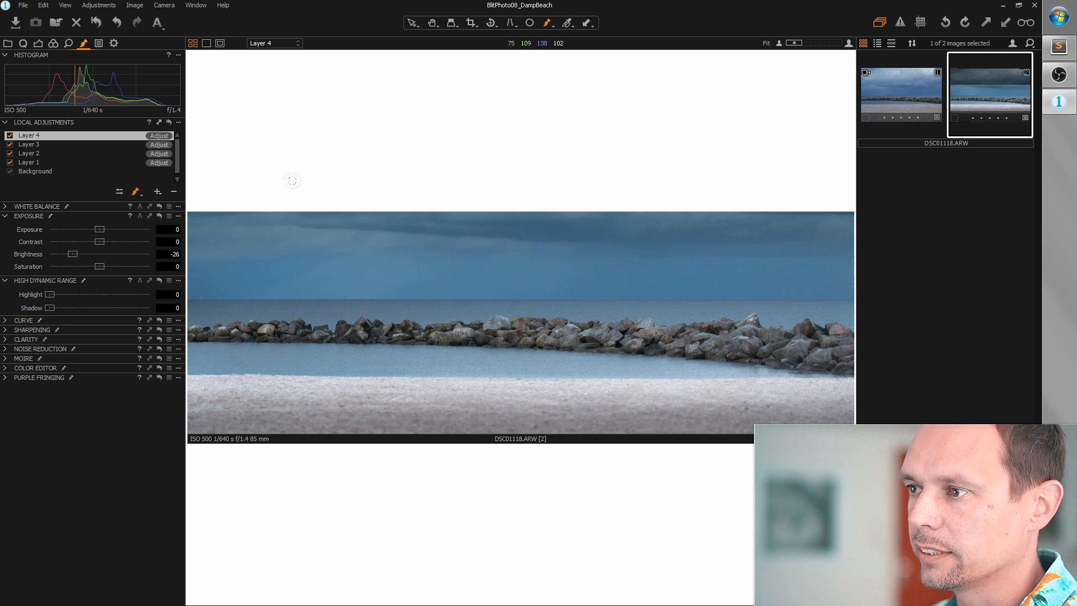
Add another local adjustment layer and reduce the mask brush size for a narrow stroke
left_click(158, 191)
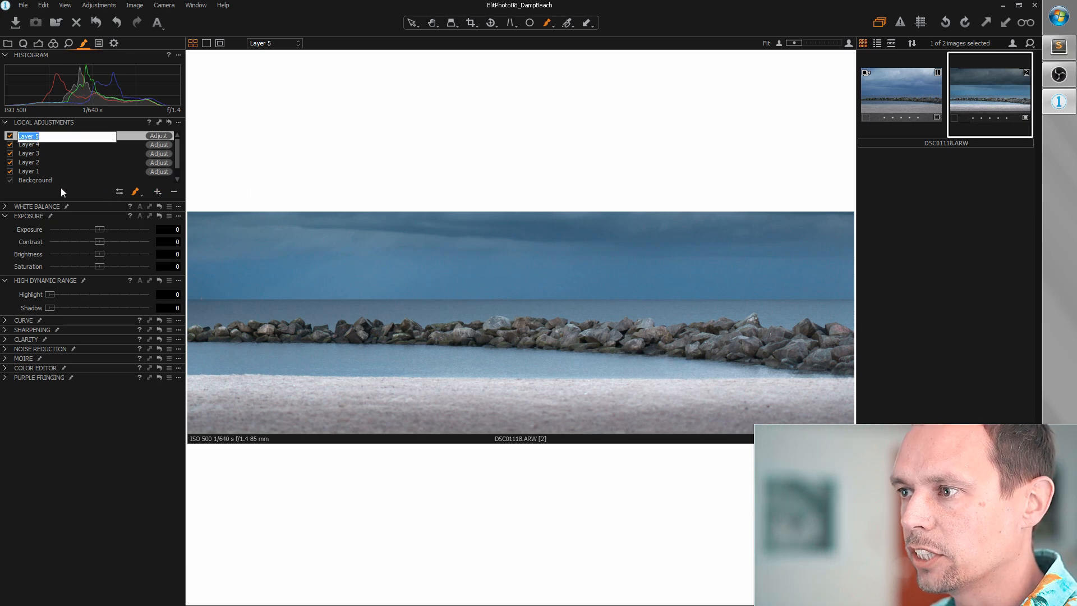
left_click(42, 145)
left_click(45, 138)
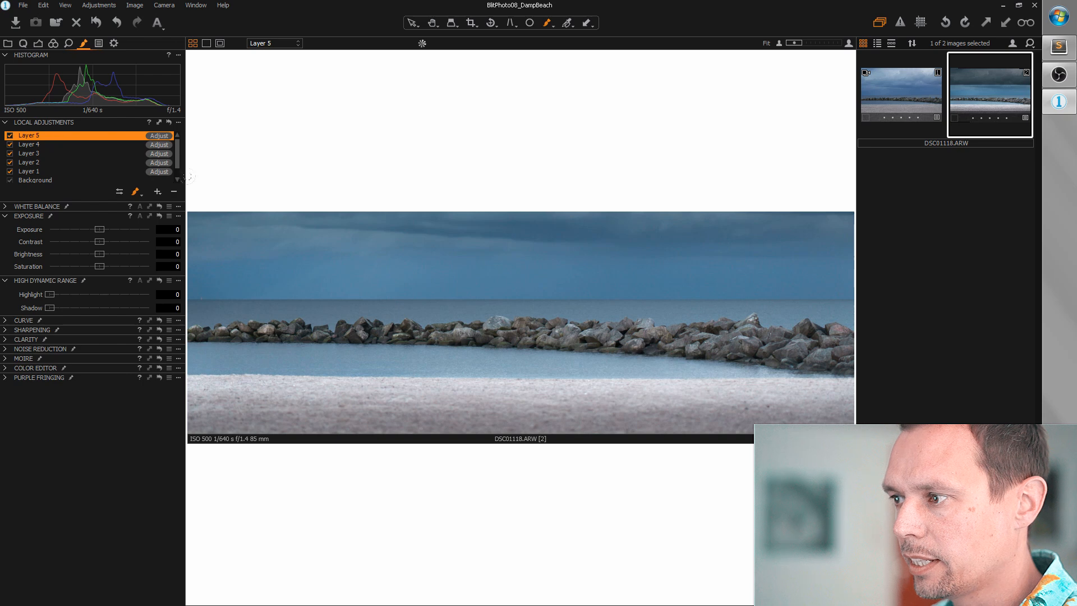
right_click(420, 278)
left_click_drag(420, 278, 426, 279)
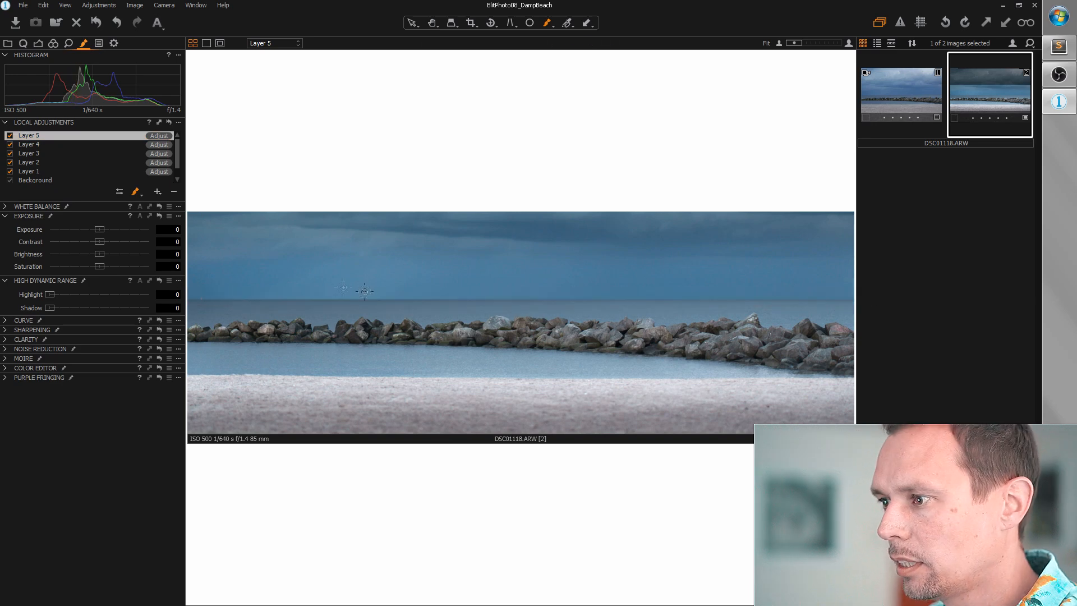
right_click(298, 271)
left_click(295, 275)
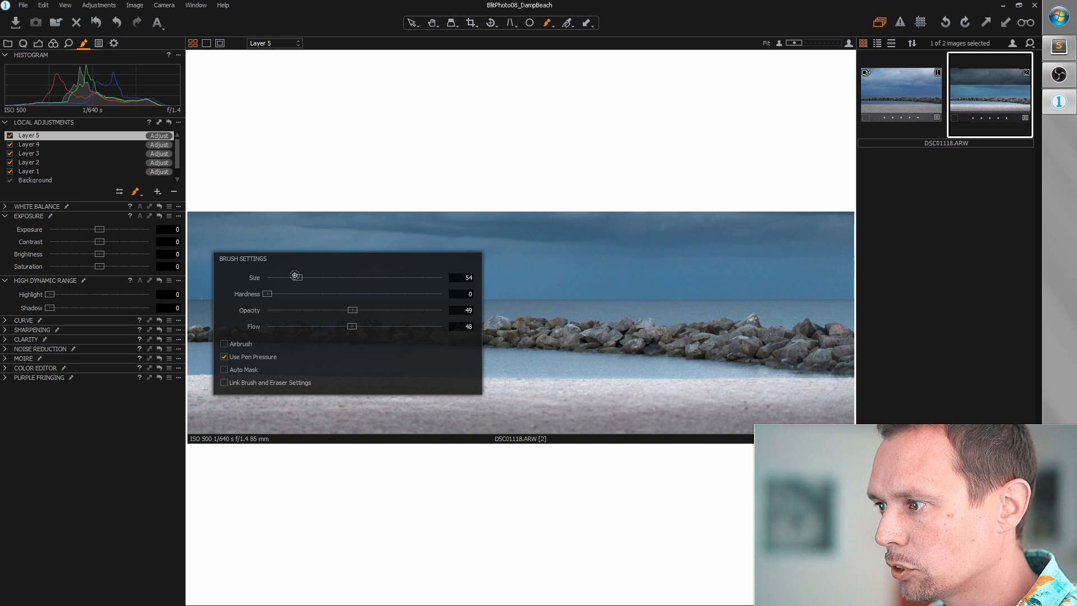
Brush a thin straight mask line along the entire horizon and set the layer's brightness to 20
left_click(186, 302)
left_click(186, 298, "shift")
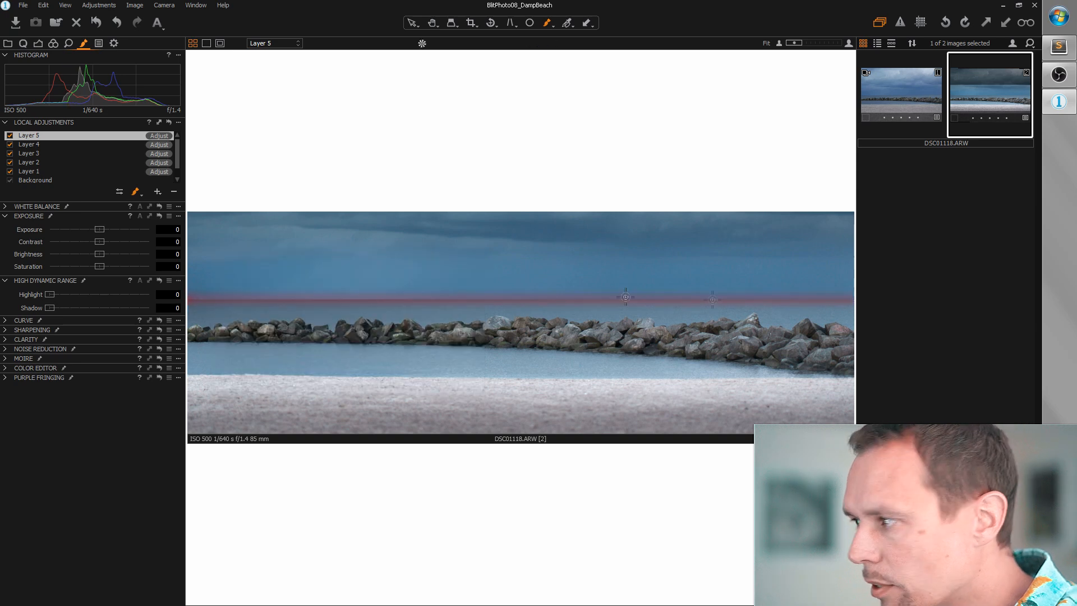
left_click(849, 299, "shift")
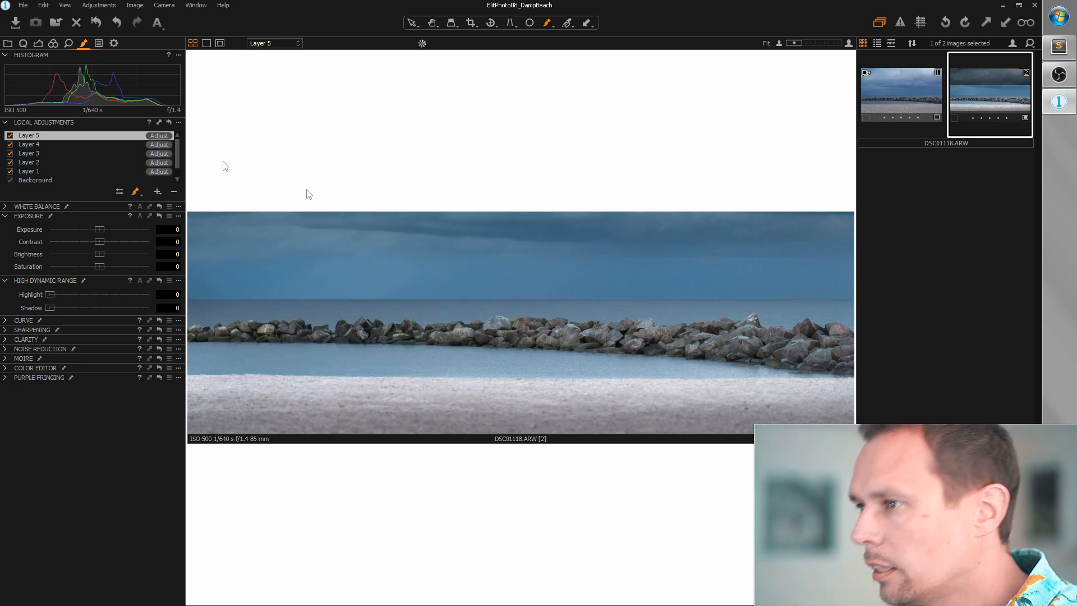
left_click_drag(102, 257, 122, 260)
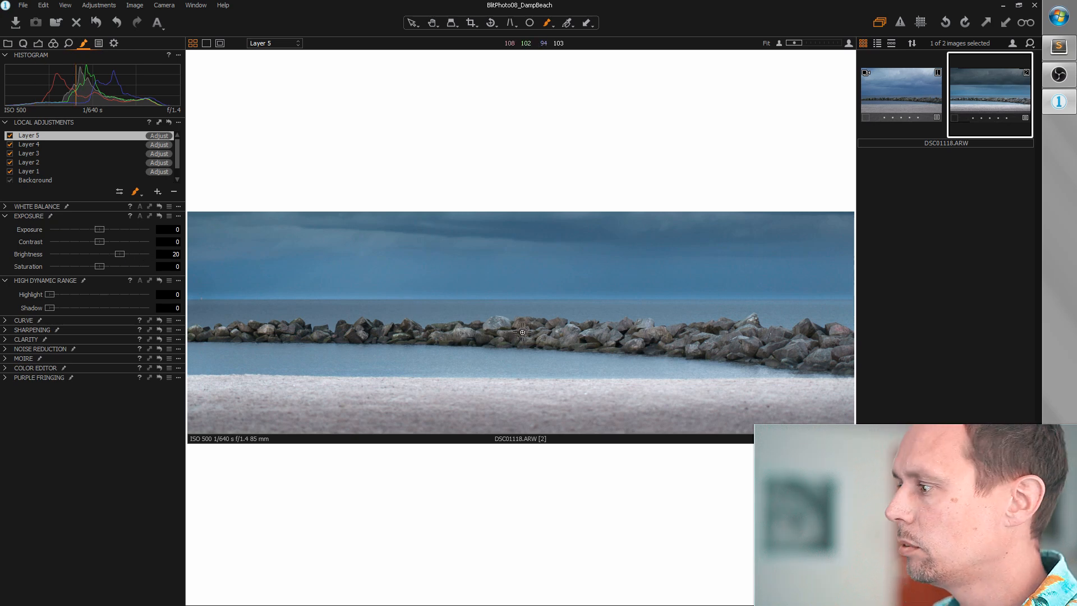
right_click(406, 298)
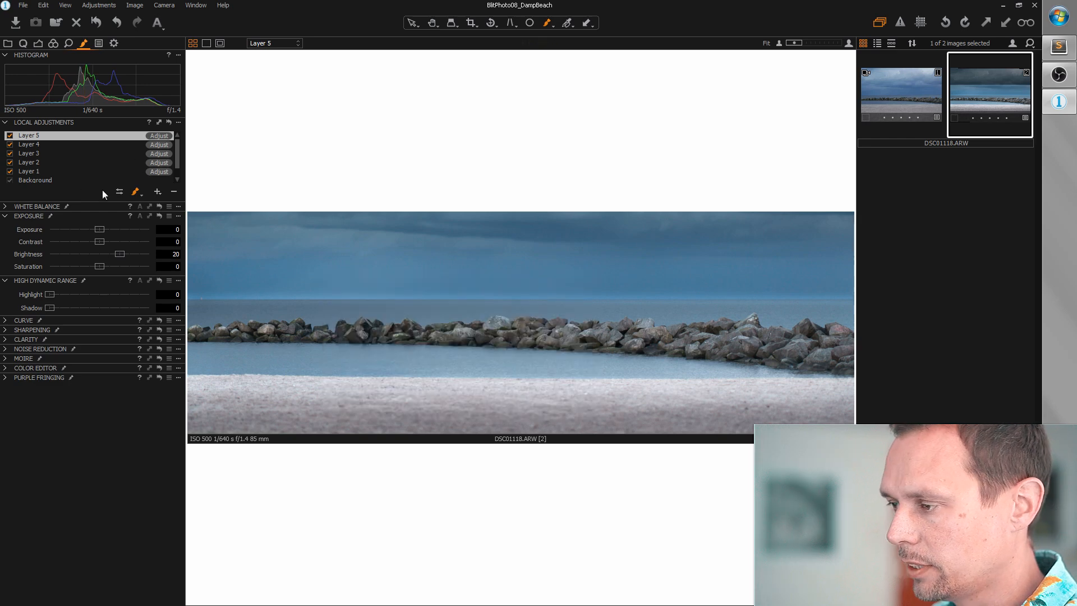
Add a new layer, adjust the brush size, and paint its mask over the whole row of rocks
left_click(158, 192)
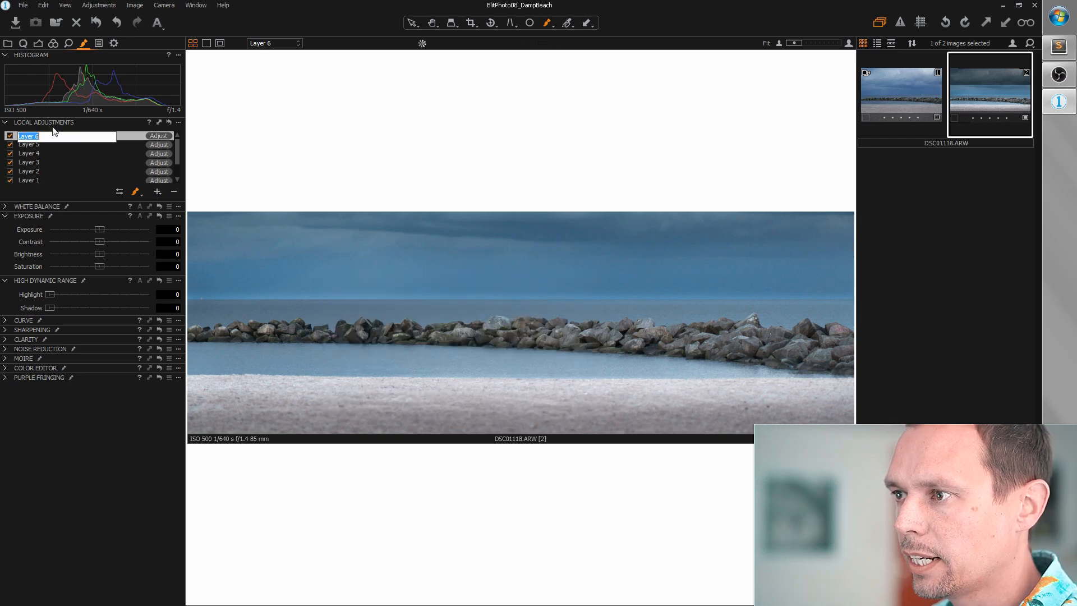
key("Return")
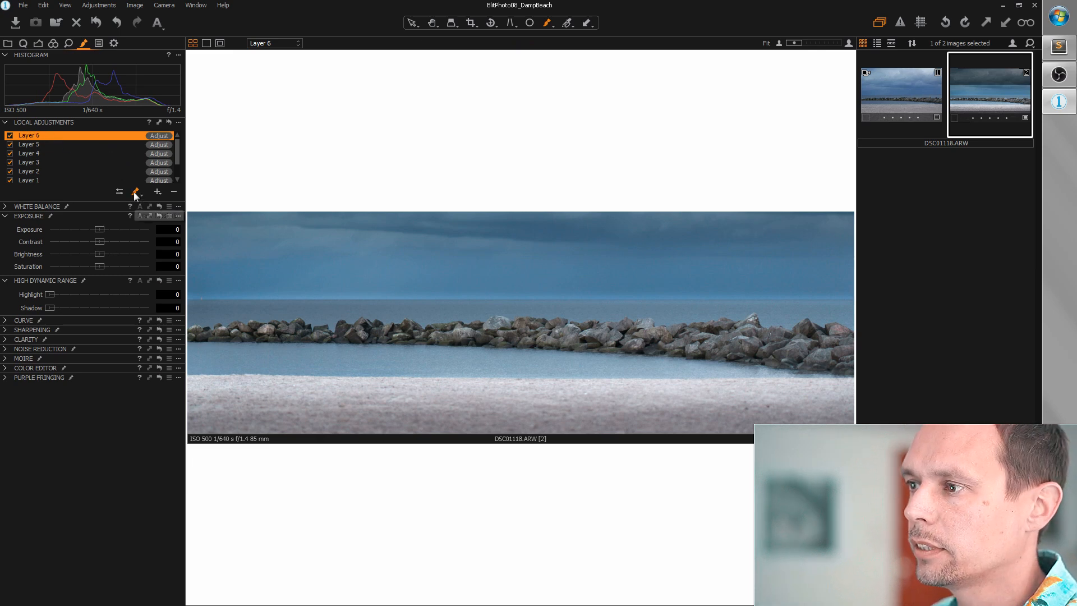
right_click(307, 344)
left_click_drag(306, 344, 326, 347)
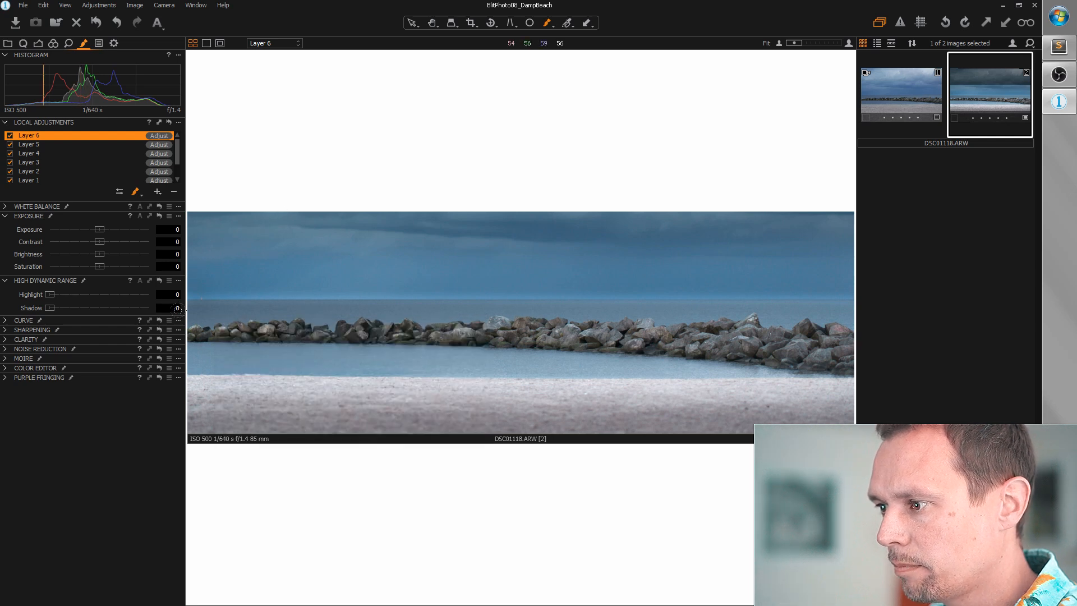
right_click(242, 332)
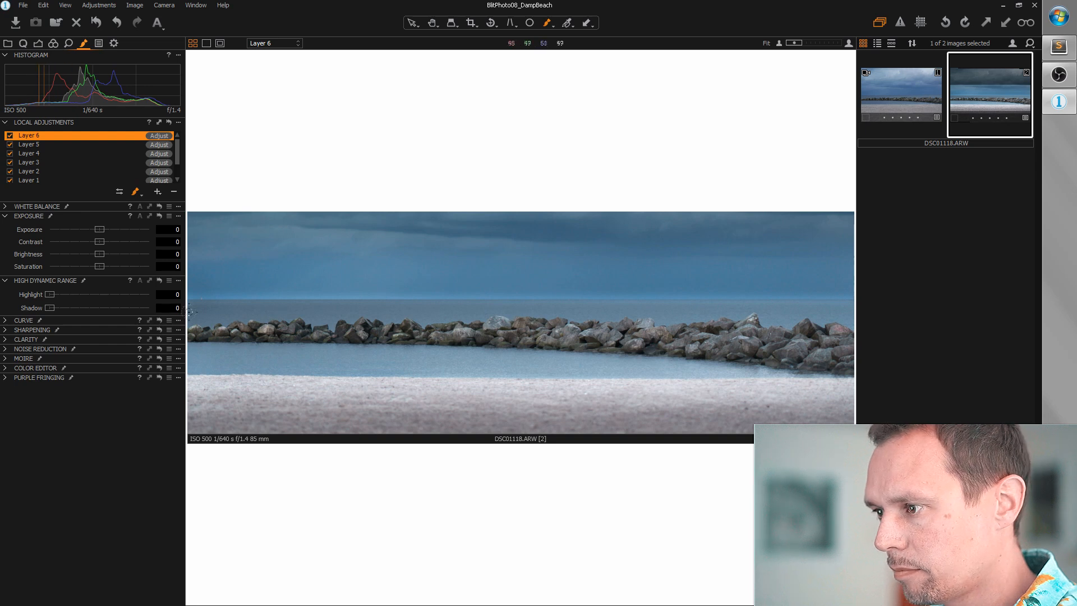
right_click(210, 310)
left_click_drag(201, 327, 270, 318)
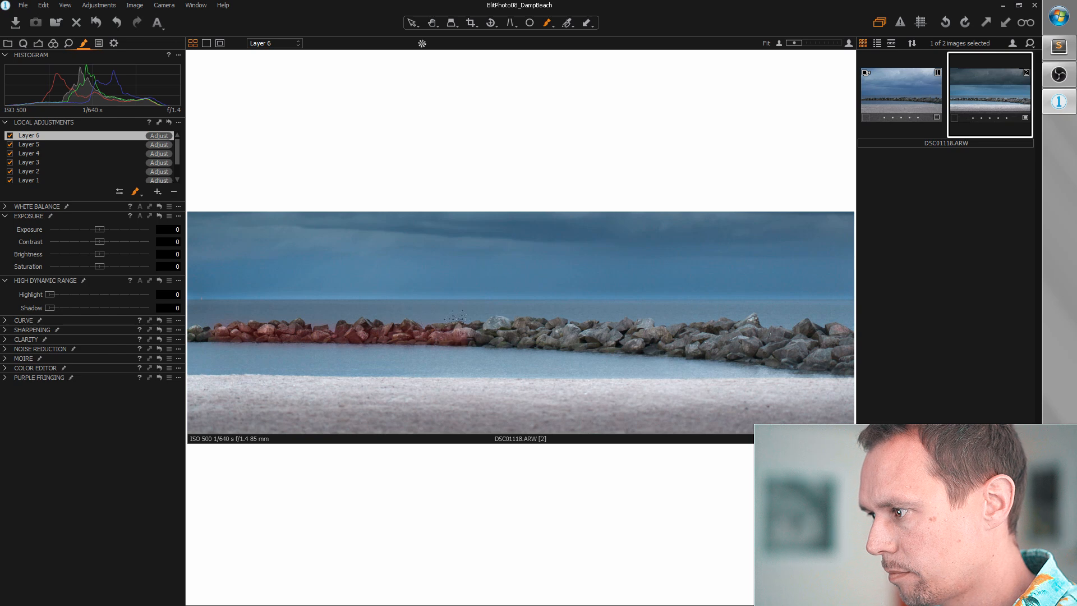
left_click_drag(536, 321, 695, 327)
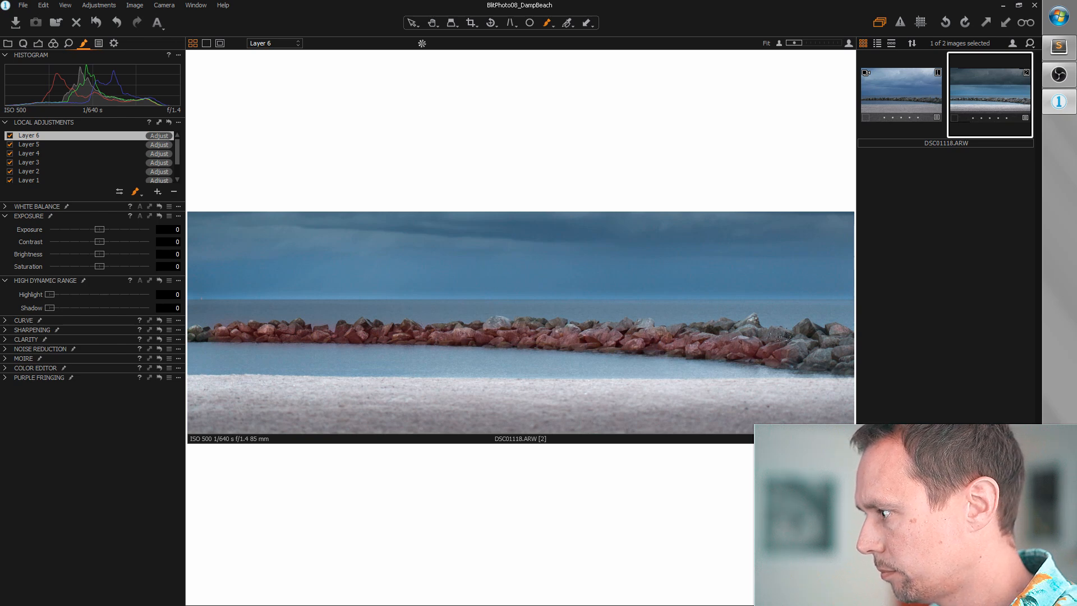
left_click_drag(836, 343, 857, 361)
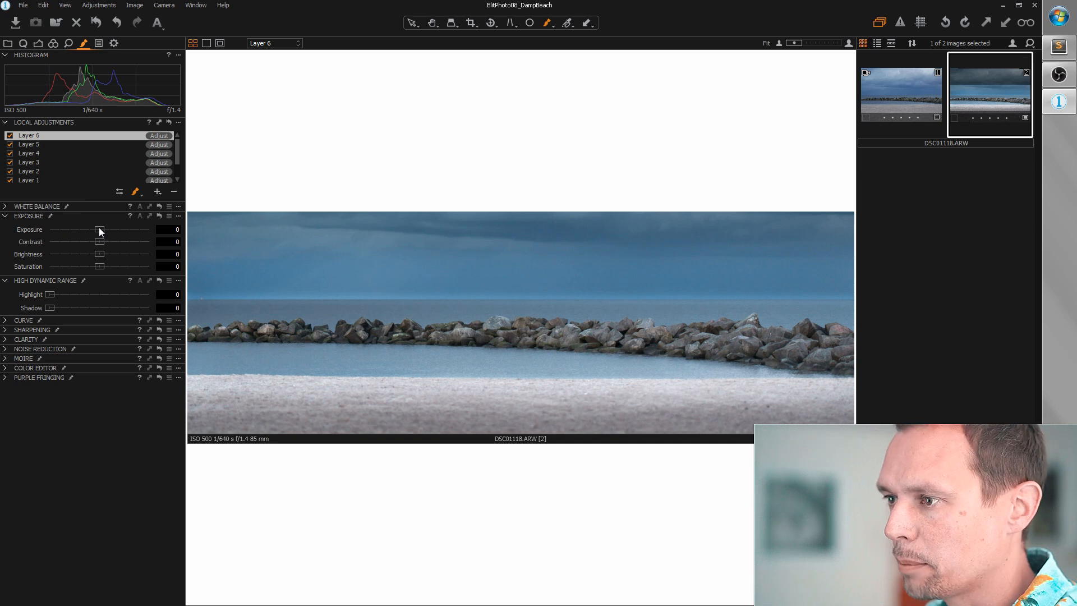
Set the rock layer's exposure to 0.54 and its saturation to -26, checking the rocks up close
mouse_move(101, 232)
left_mouse_down()
mouse_move(119, 230)
mouse_move(105, 234)
left_mouse_up()
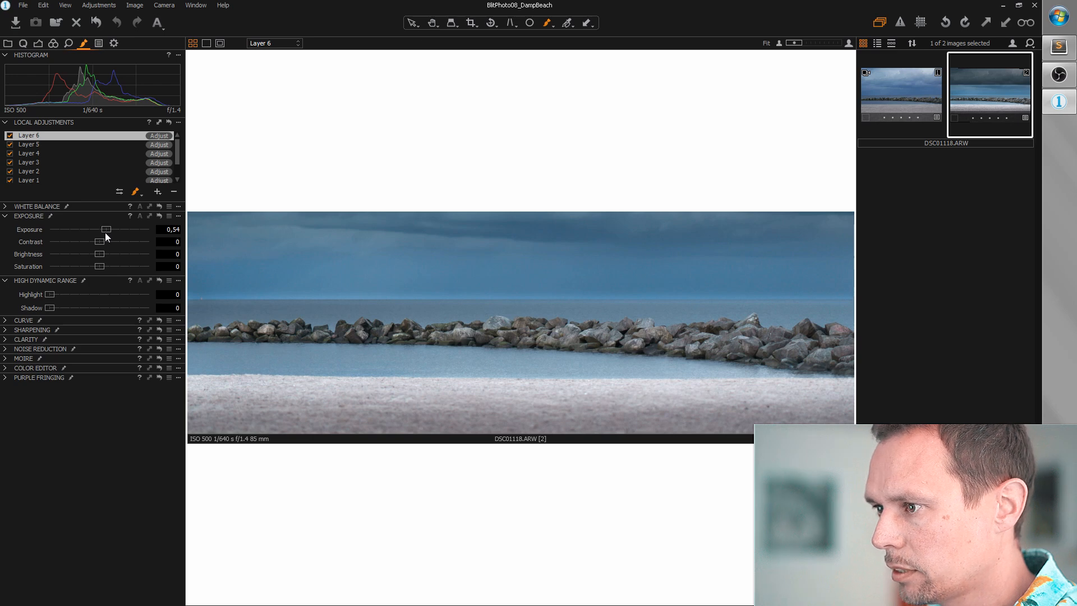
scroll(342, 246, "up", 5)
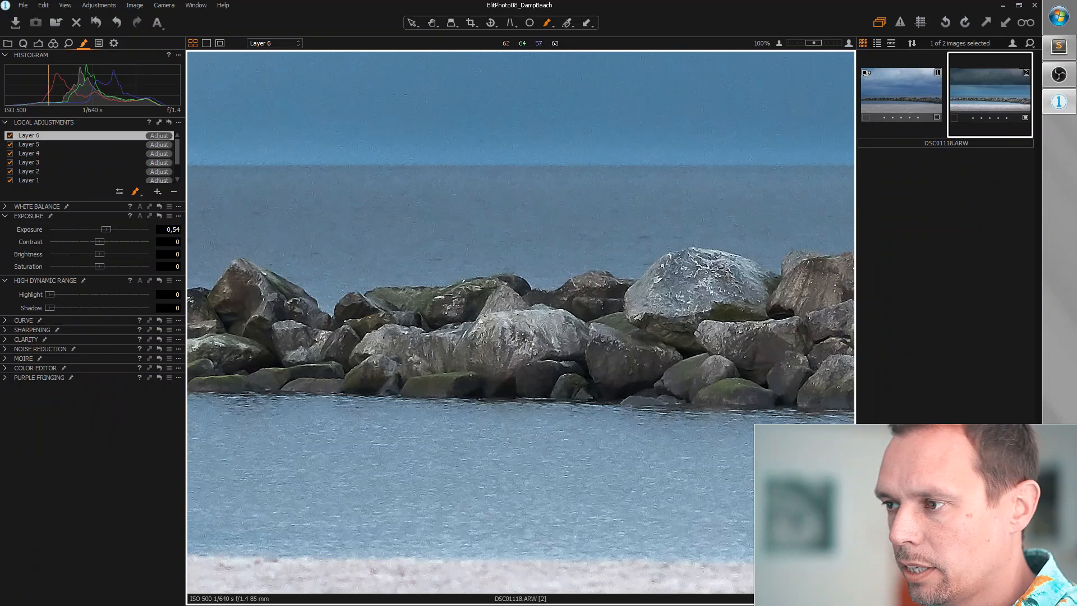
mouse_move(99, 266)
left_mouse_down()
mouse_move(59, 271)
mouse_move(86, 270)
left_mouse_up()
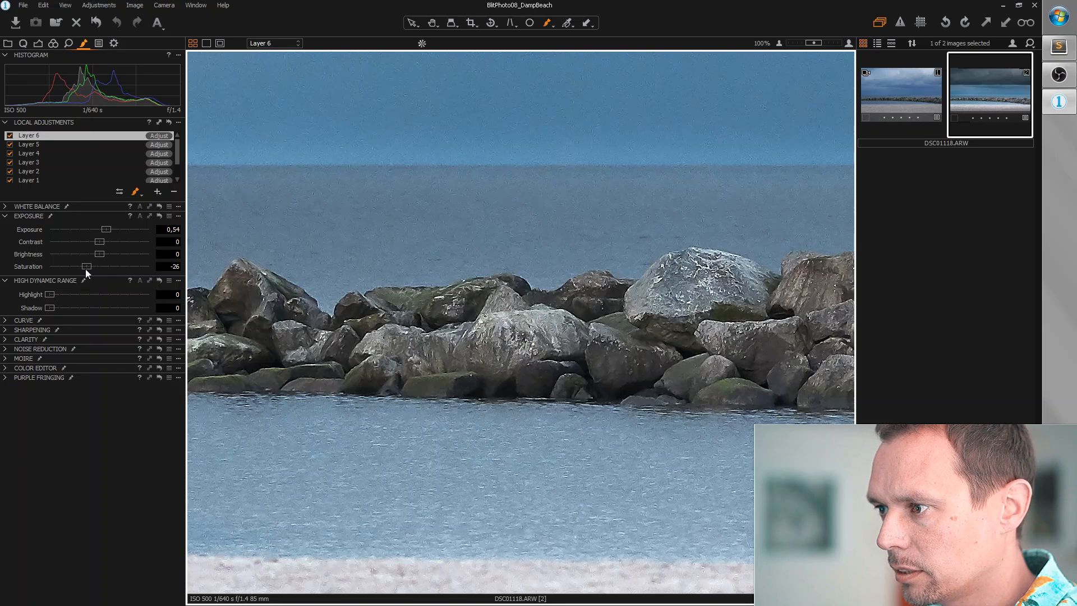
scroll(427, 312, "down", 4)
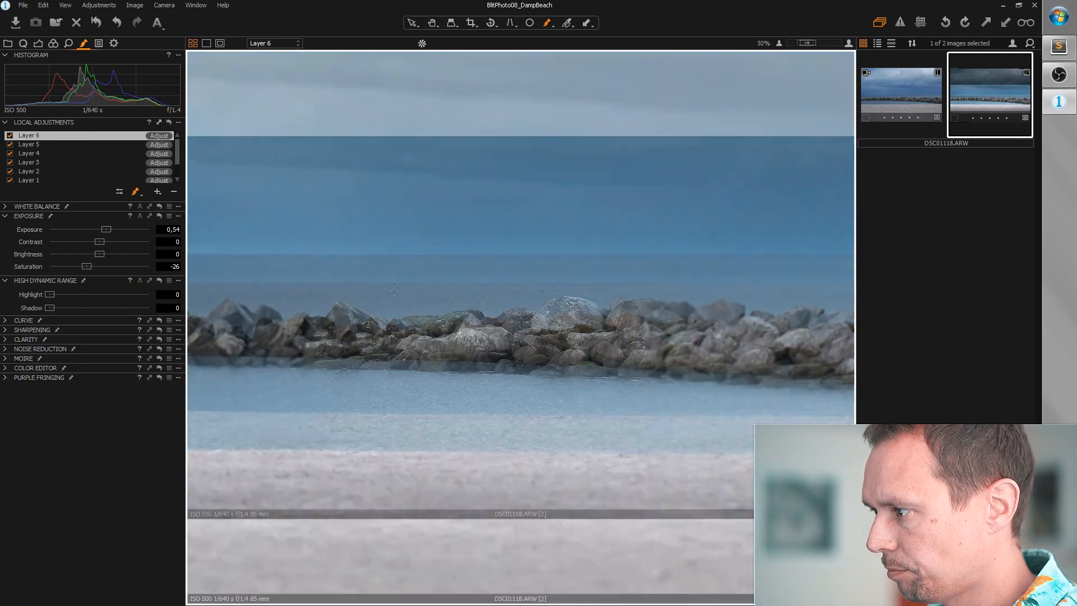
scroll(441, 312, "down", 1)
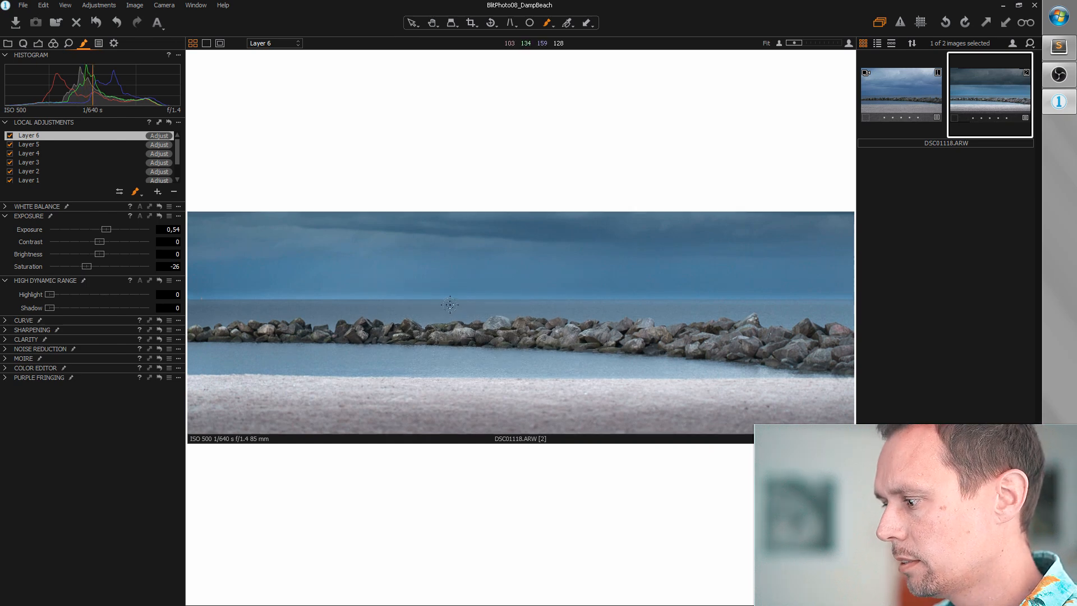
Set the overall exposure to -0.63 and the RGB levels' white point to 133 for the whole photo
left_click(23, 43)
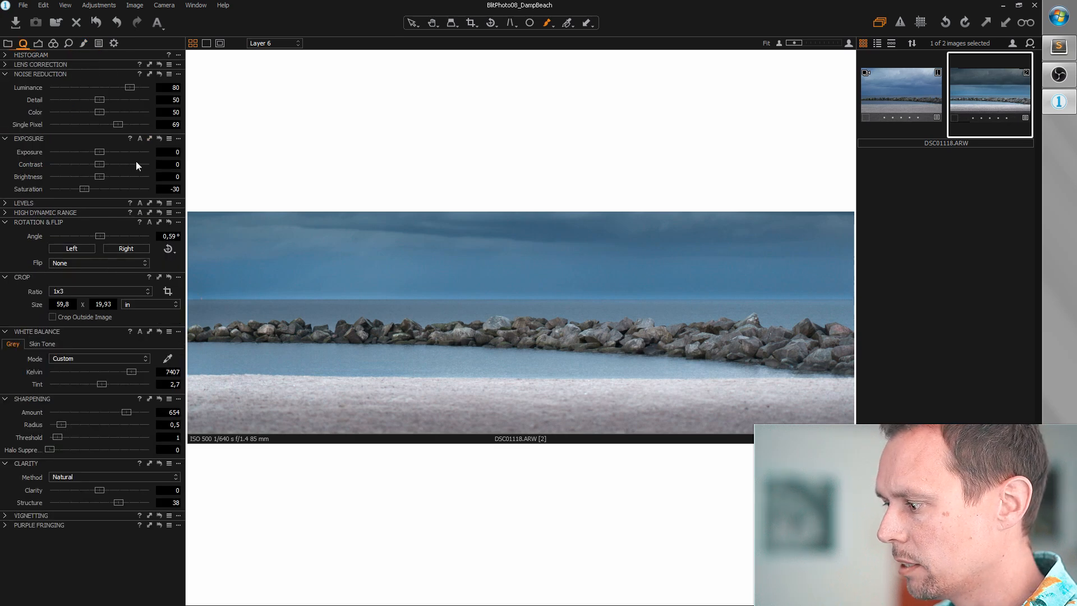
left_click(6, 203)
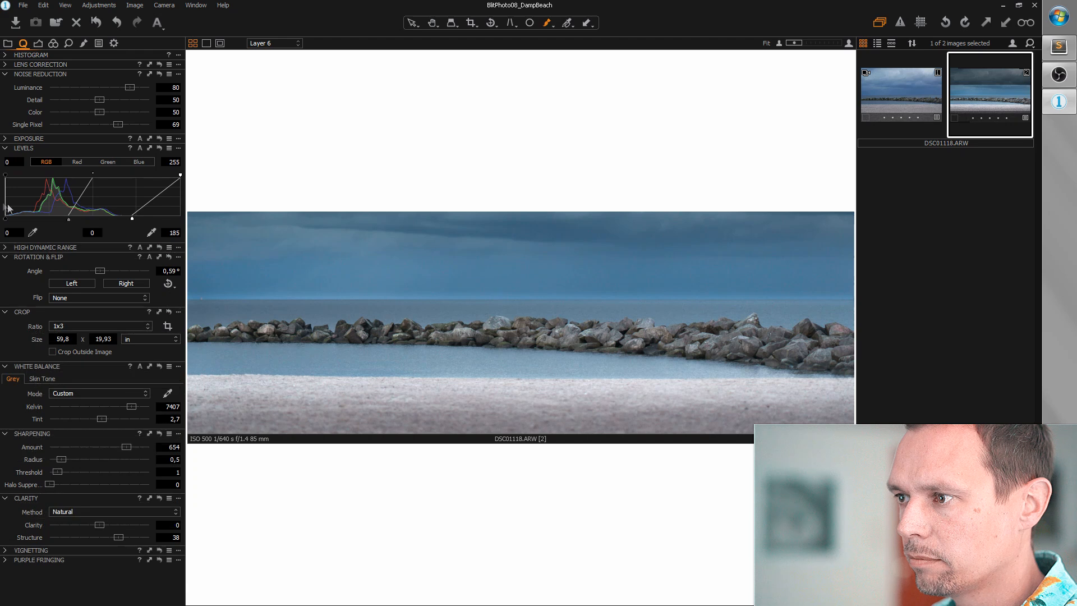
left_click_drag(132, 219, 119, 221)
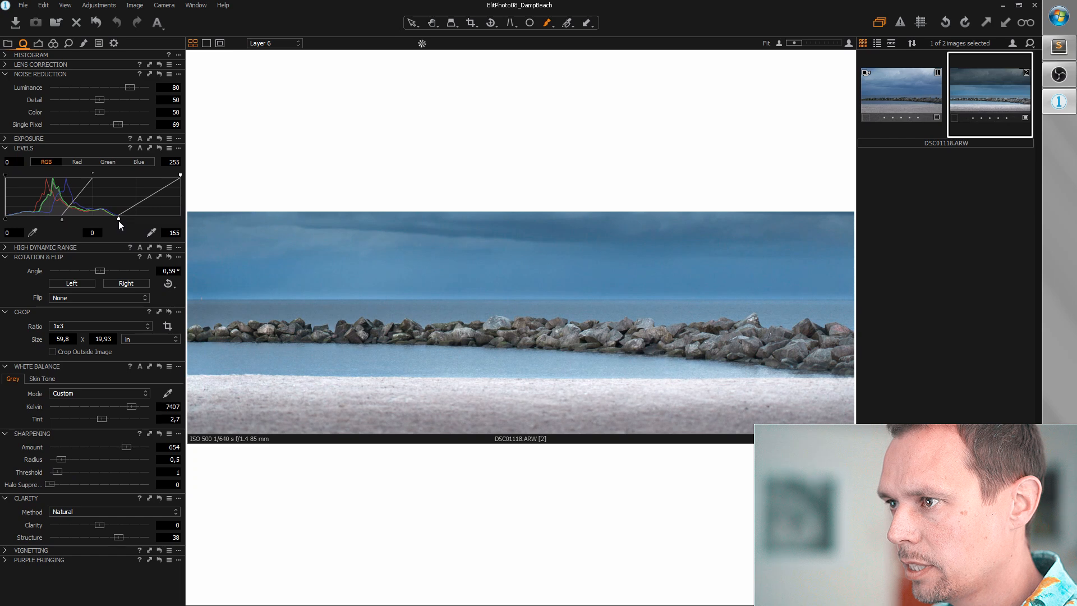
left_click(5, 138)
left_click_drag(98, 156, 89, 155)
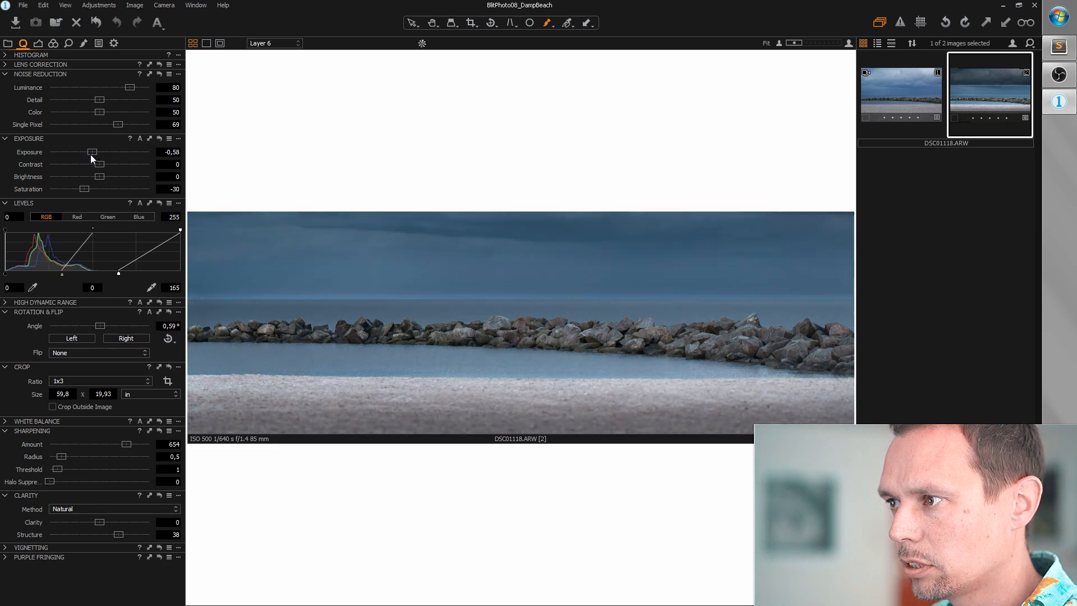
left_click_drag(118, 274, 97, 275)
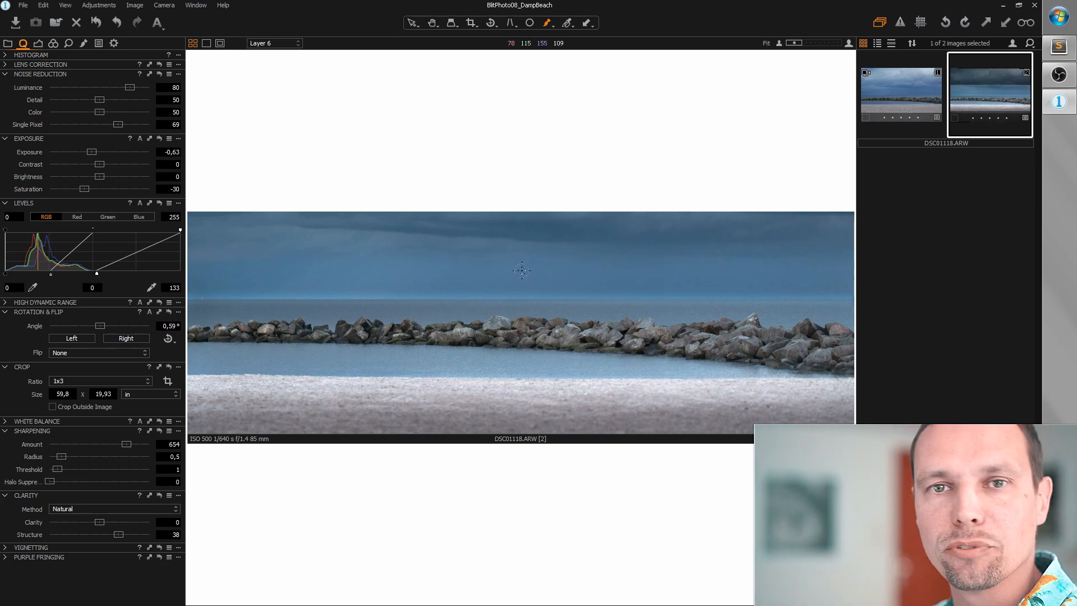
Compare the unedited original variant with the edited panoramic variant
left_click(902, 97)
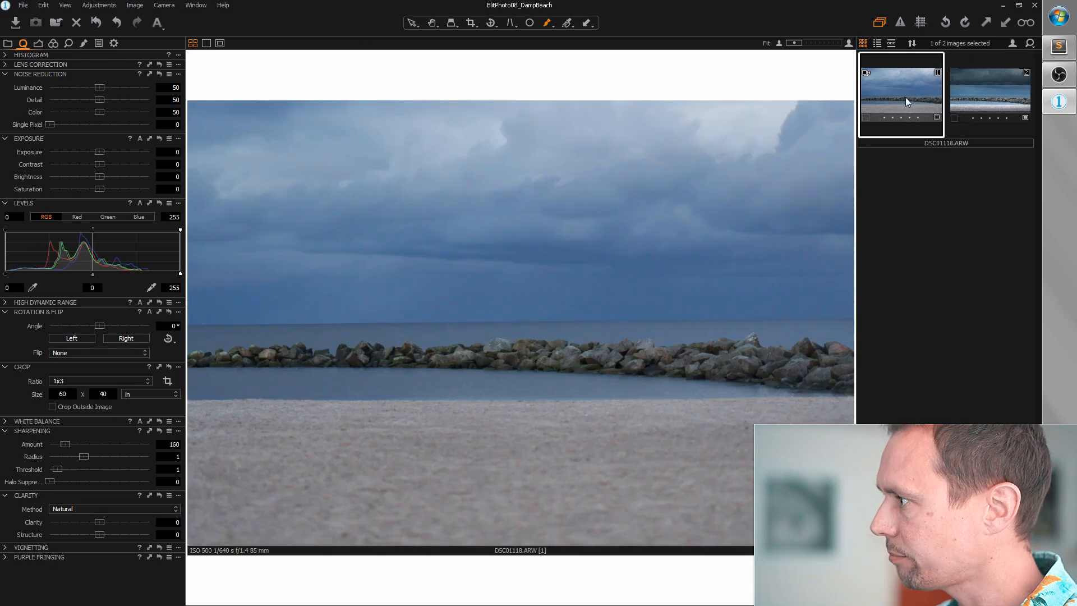
left_click(969, 100)
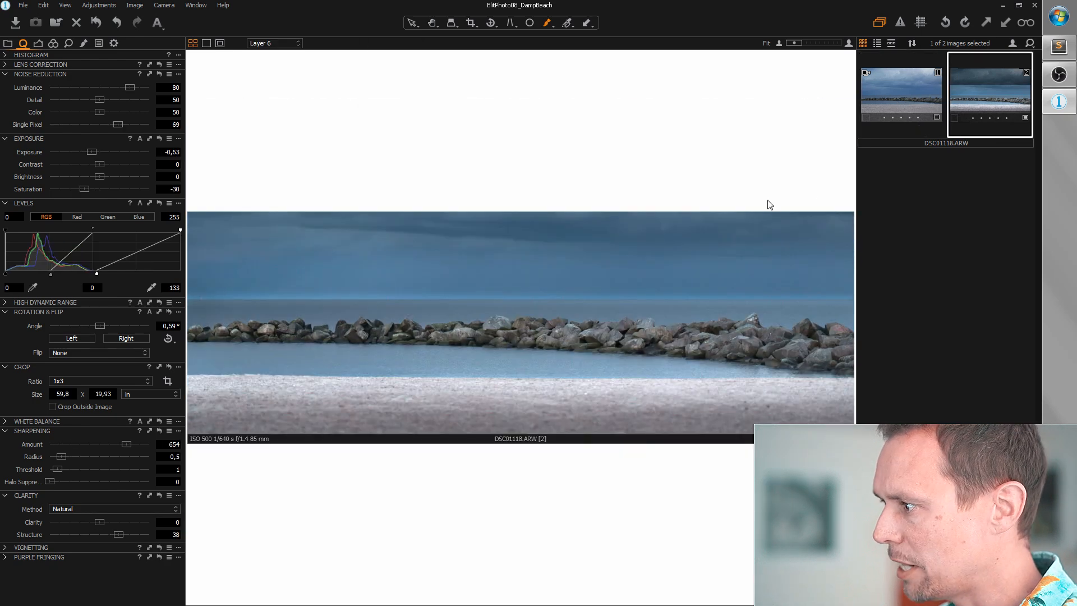